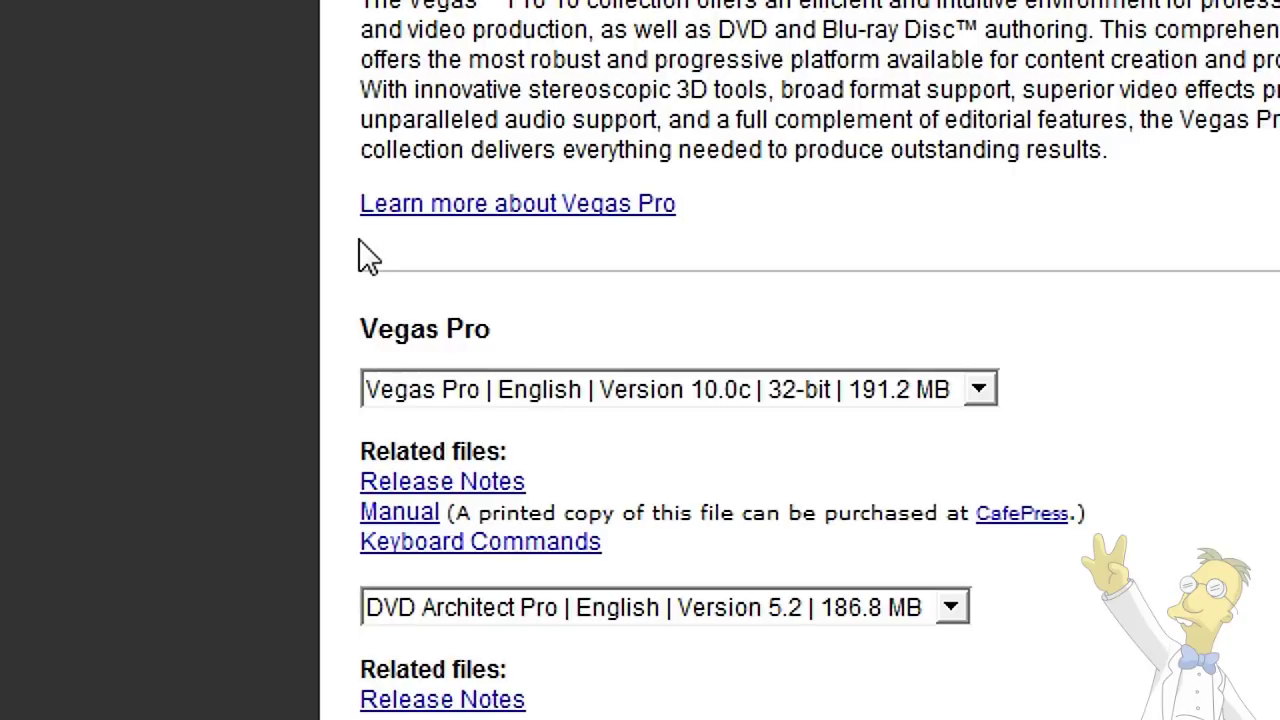
Scroll back up to the header of the Vegas Pro trial download page
{"action": "scroll", "coordinate": [609, 309], "scroll_direction": "up", "scroll_amount": 3}
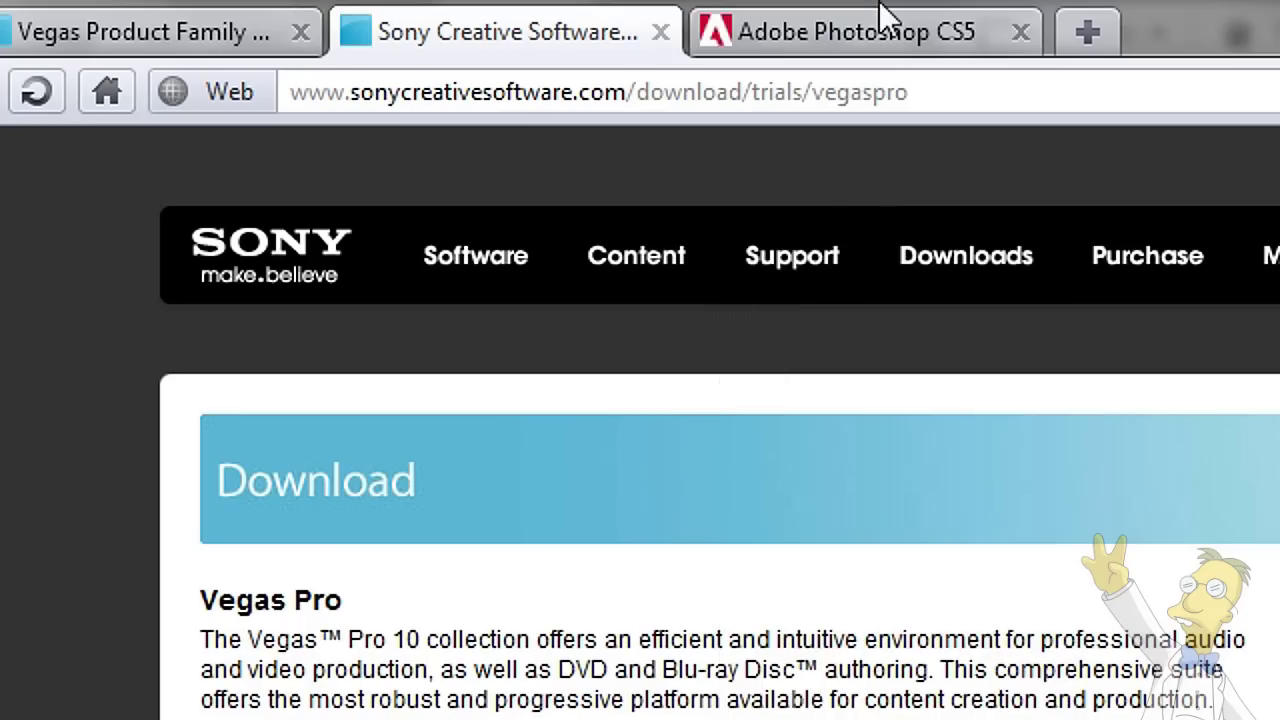
Switch to the Adobe Photoshop CS5 trial page tab
{"action": "left_click", "coordinate": [882, 14]}
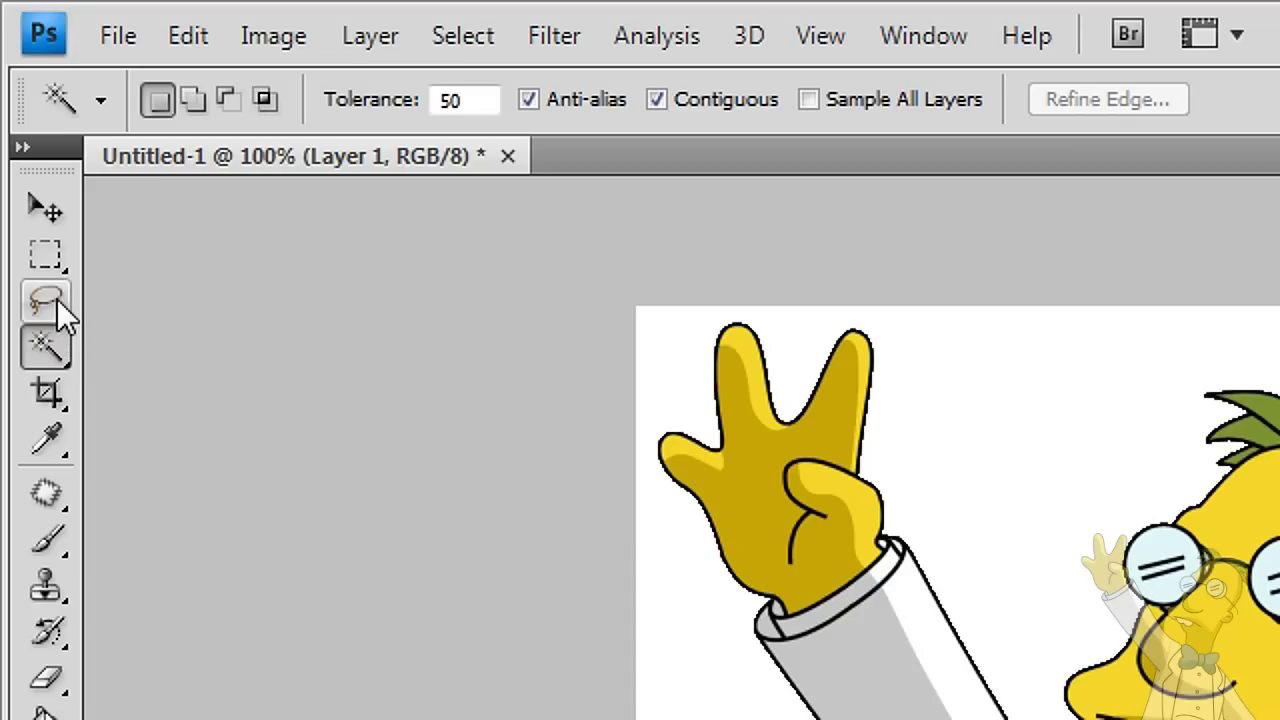
Trace a Magnetic Lasso selection around the professor's raised hand and sleeve, then deselect it
{"action": "left_click", "coordinate": [57, 299]}
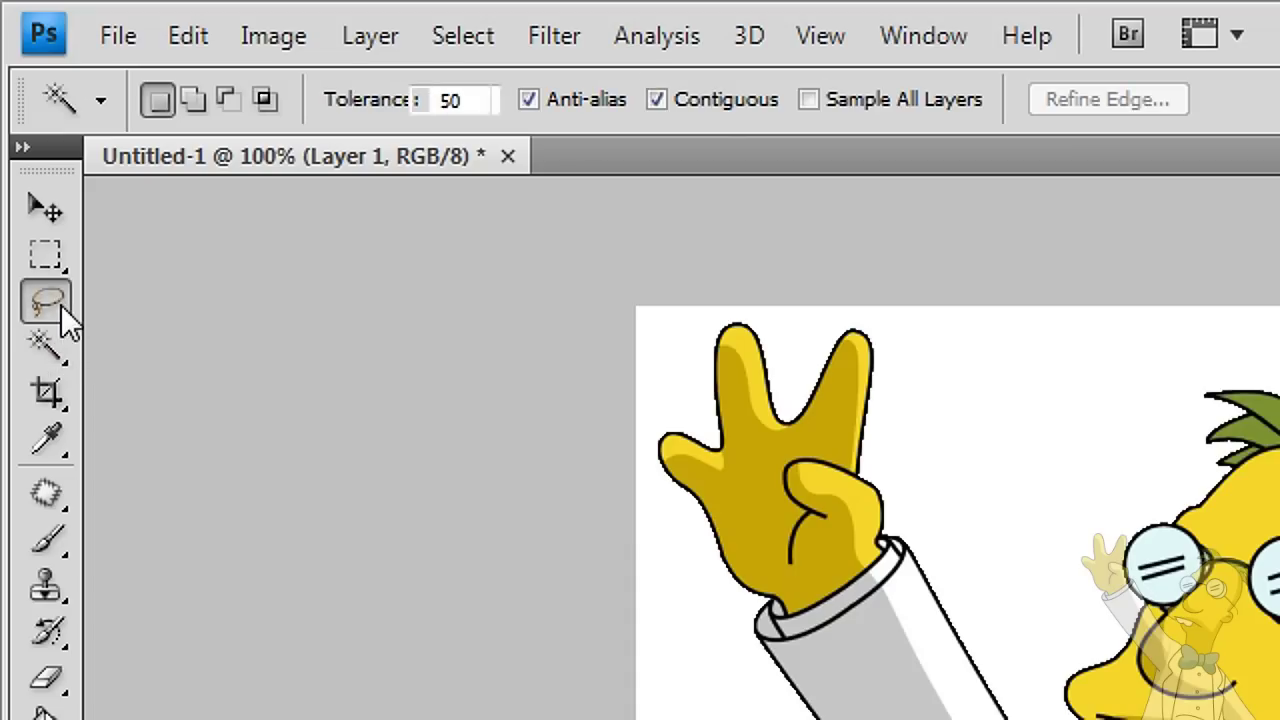
{"action": "left_click_drag", "start_coordinate": [61, 305], "coordinate": [186, 374]}
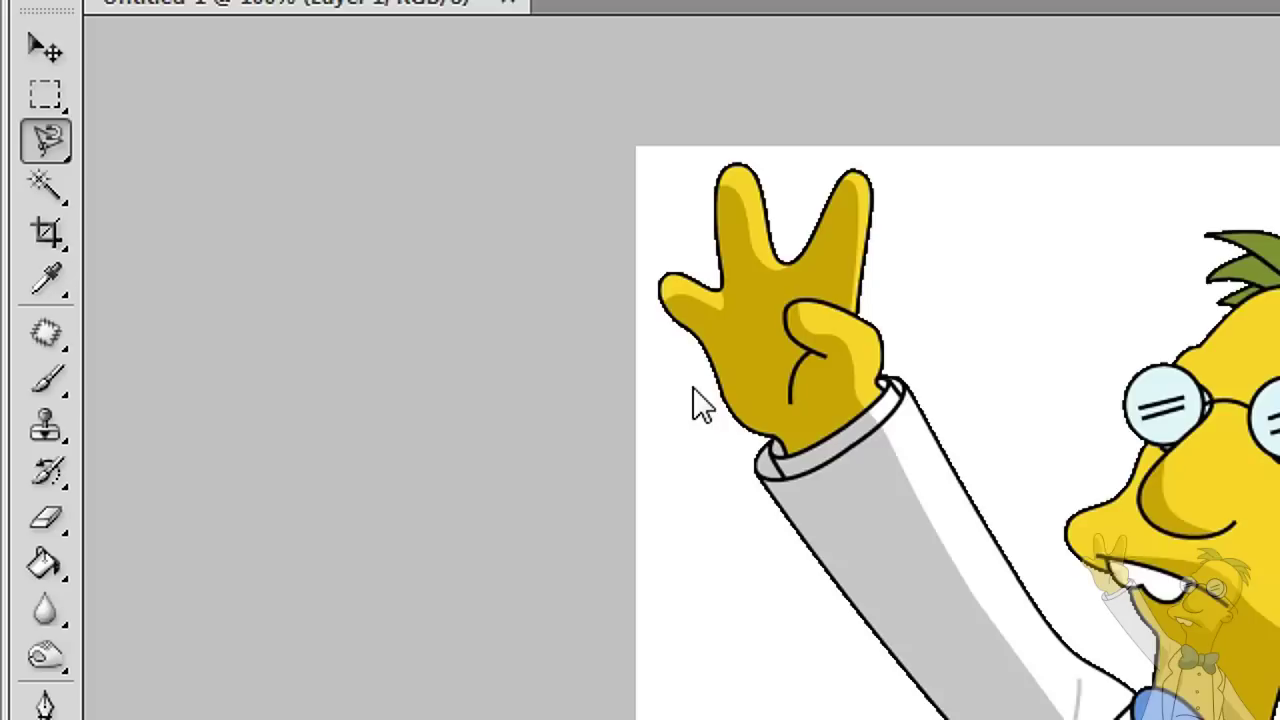
{"action": "left_click", "coordinate": [664, 316]}
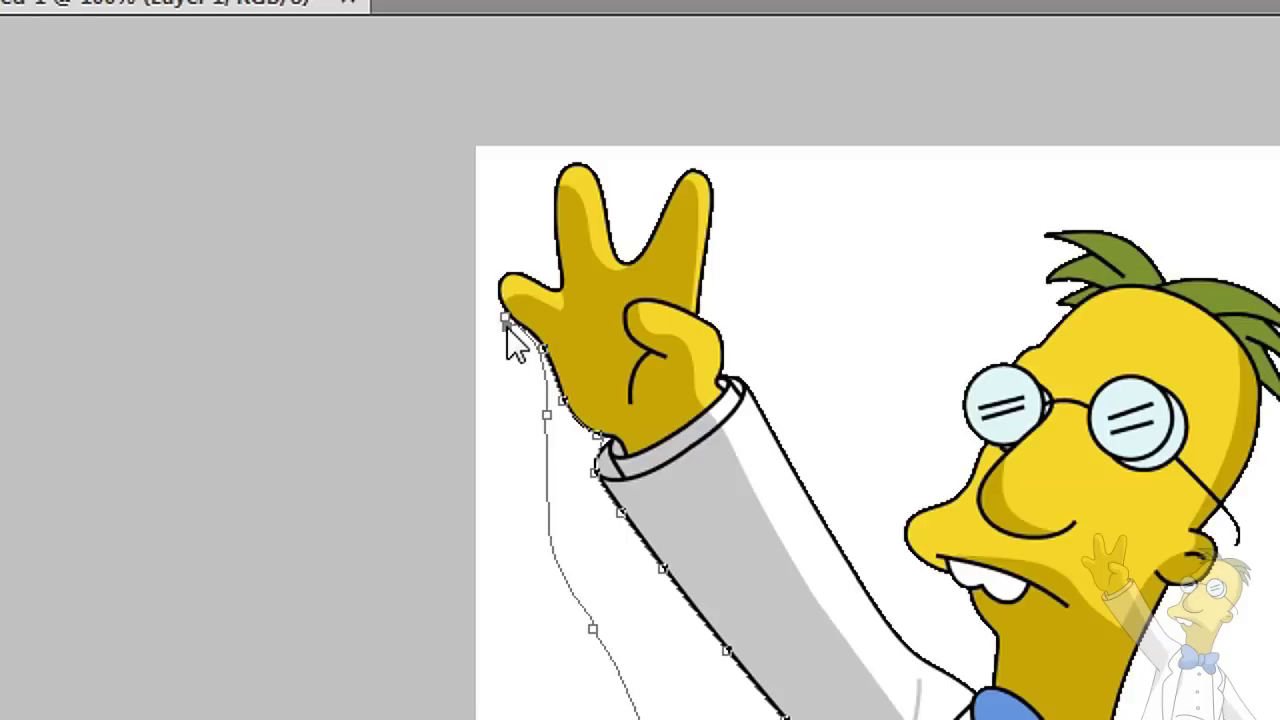
{"action": "double_click", "coordinate": [590, 374]}
{"action": "key", "text": "ctrl+d"}
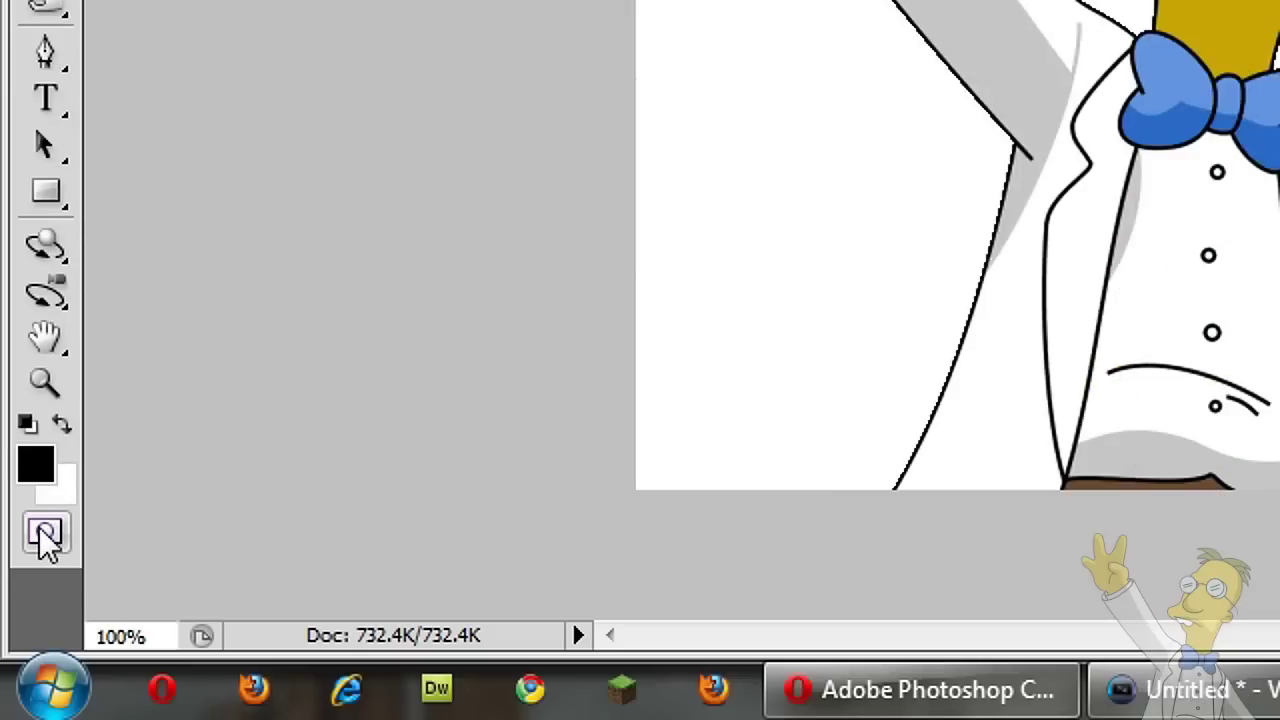
Paint a Quick Mask blob with a 19 px brush, convert it to a selection, then deselect
{"action": "left_click", "coordinate": [42, 533]}
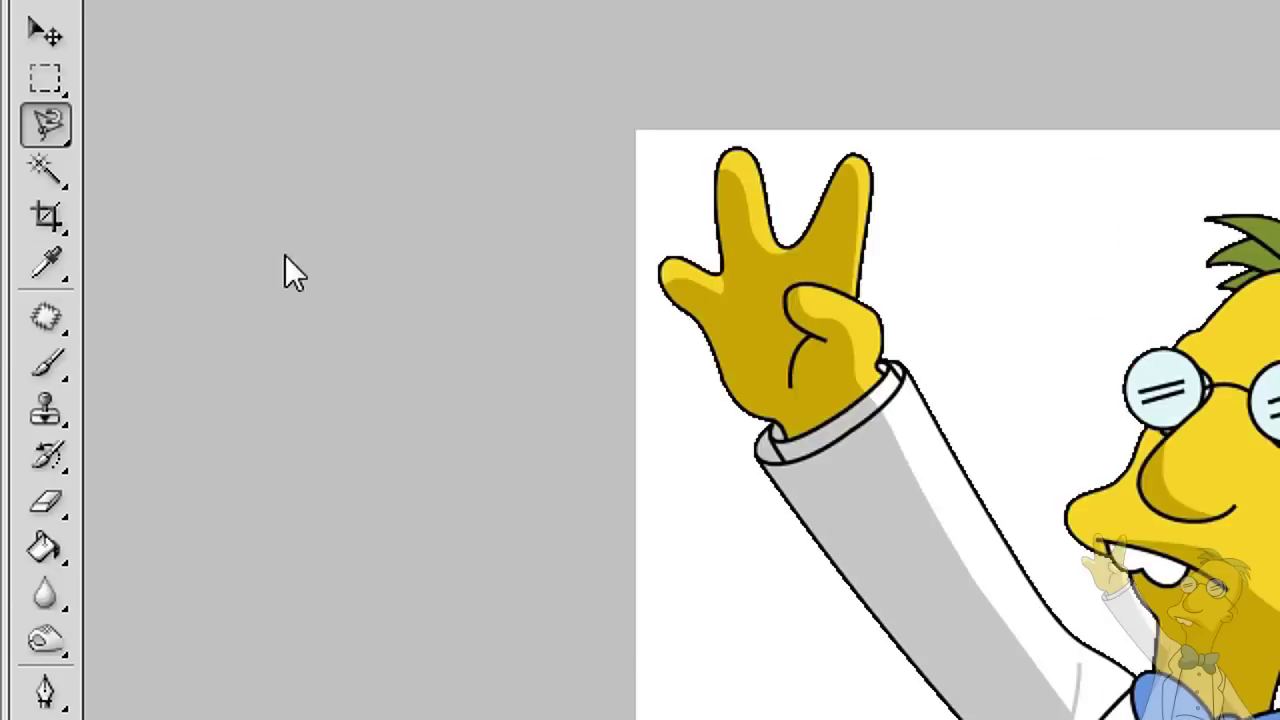
{"action": "left_click", "coordinate": [45, 365]}
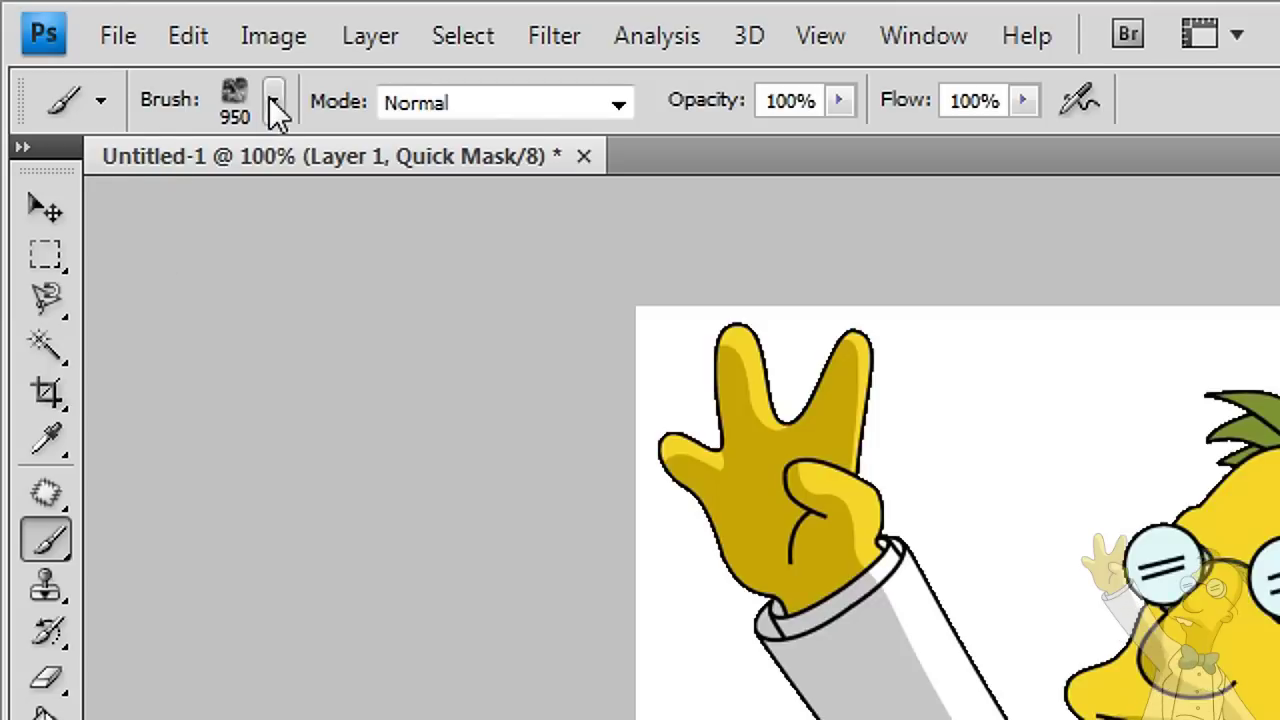
{"action": "left_click", "coordinate": [273, 103]}
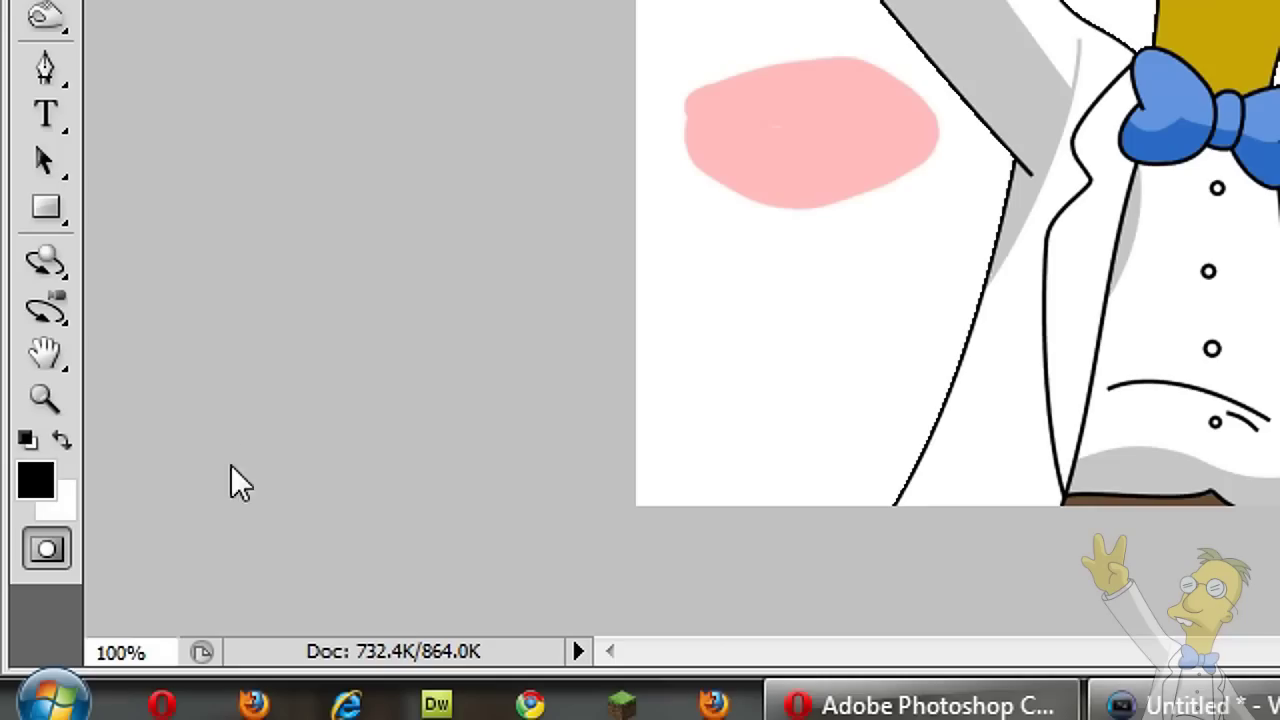
{"action": "left_click", "coordinate": [48, 531]}
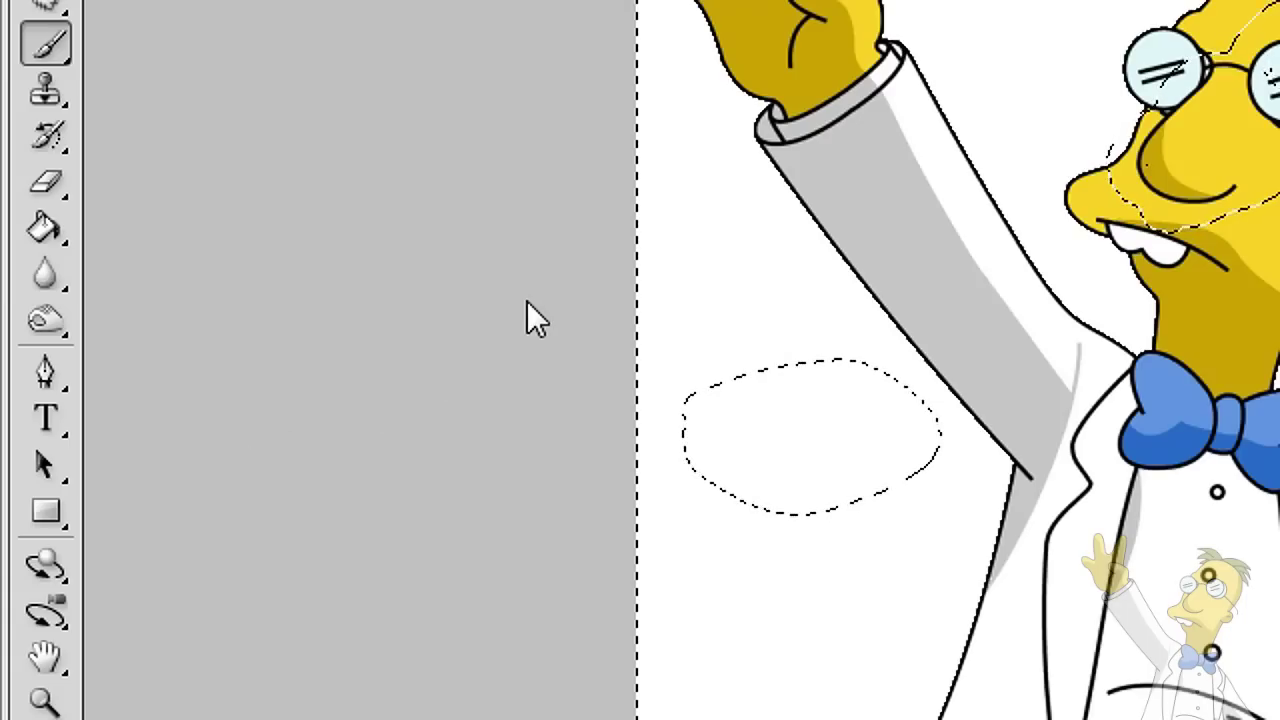
{"action": "key", "text": "ctrl+d"}
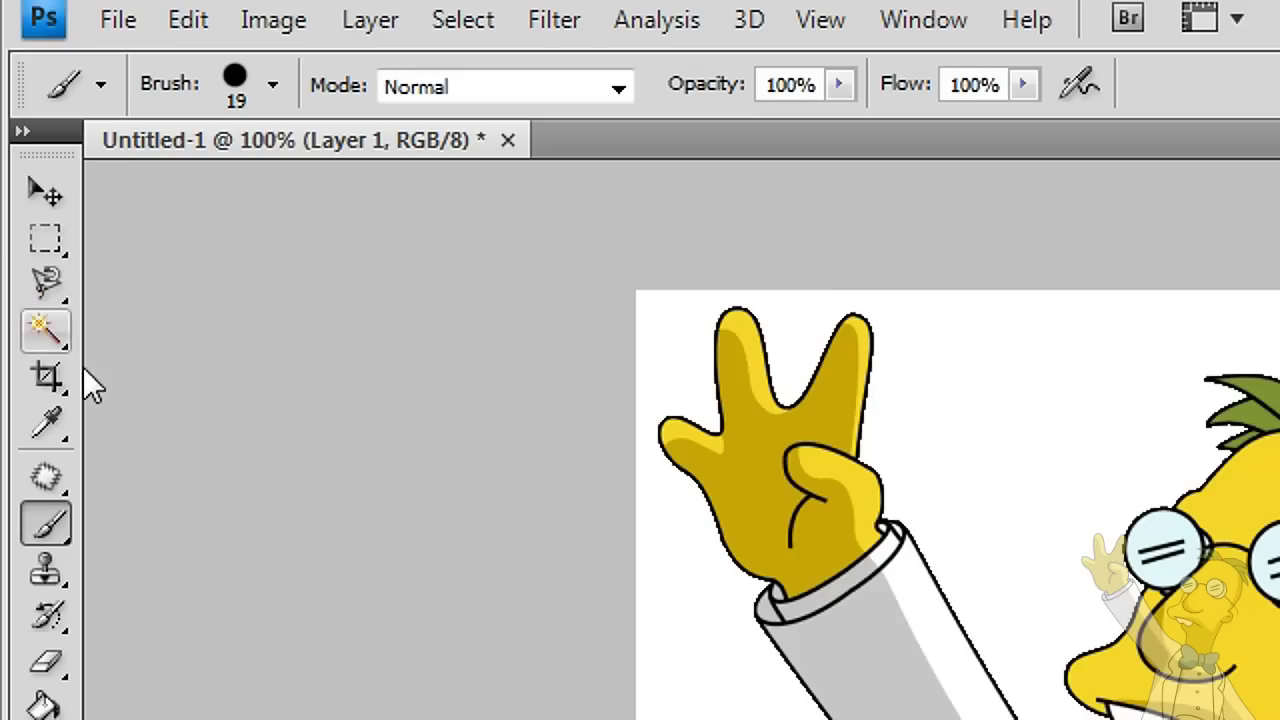
Use the Magic Wand on the white background, then switch to Vegas Pro
{"action": "left_click", "coordinate": [45, 167]}
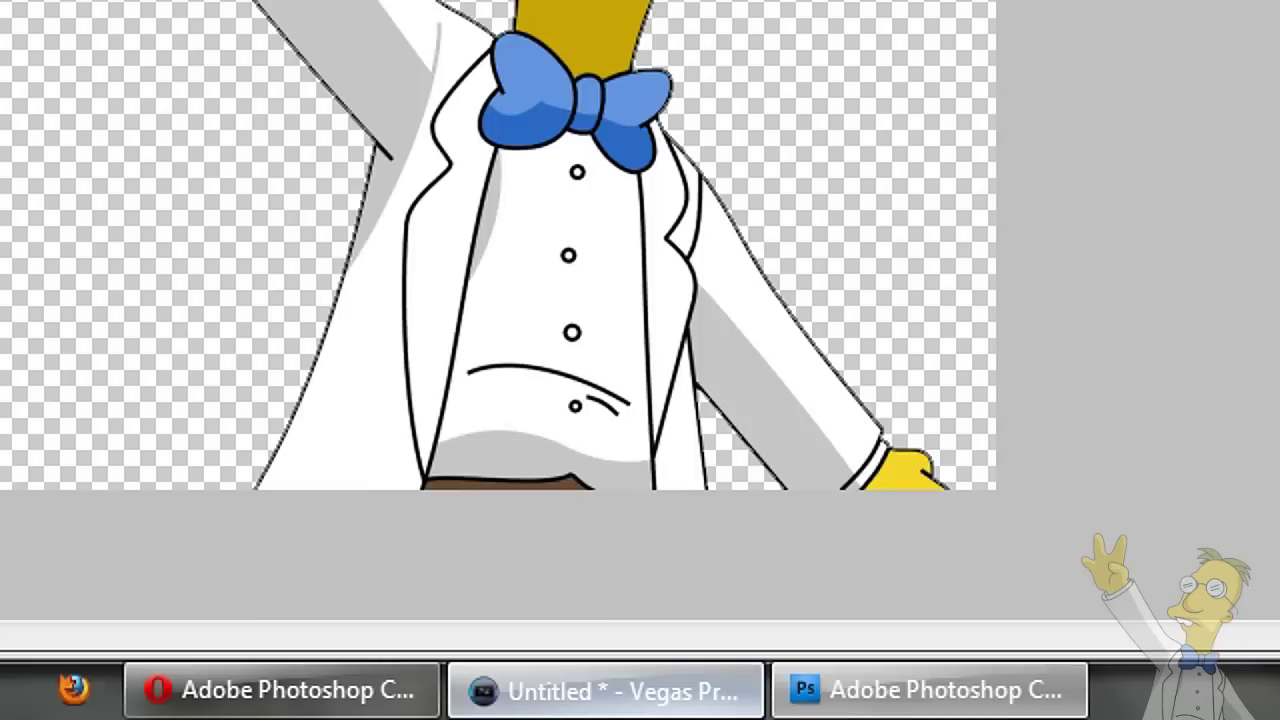
{"action": "left_click", "coordinate": [674, 700]}
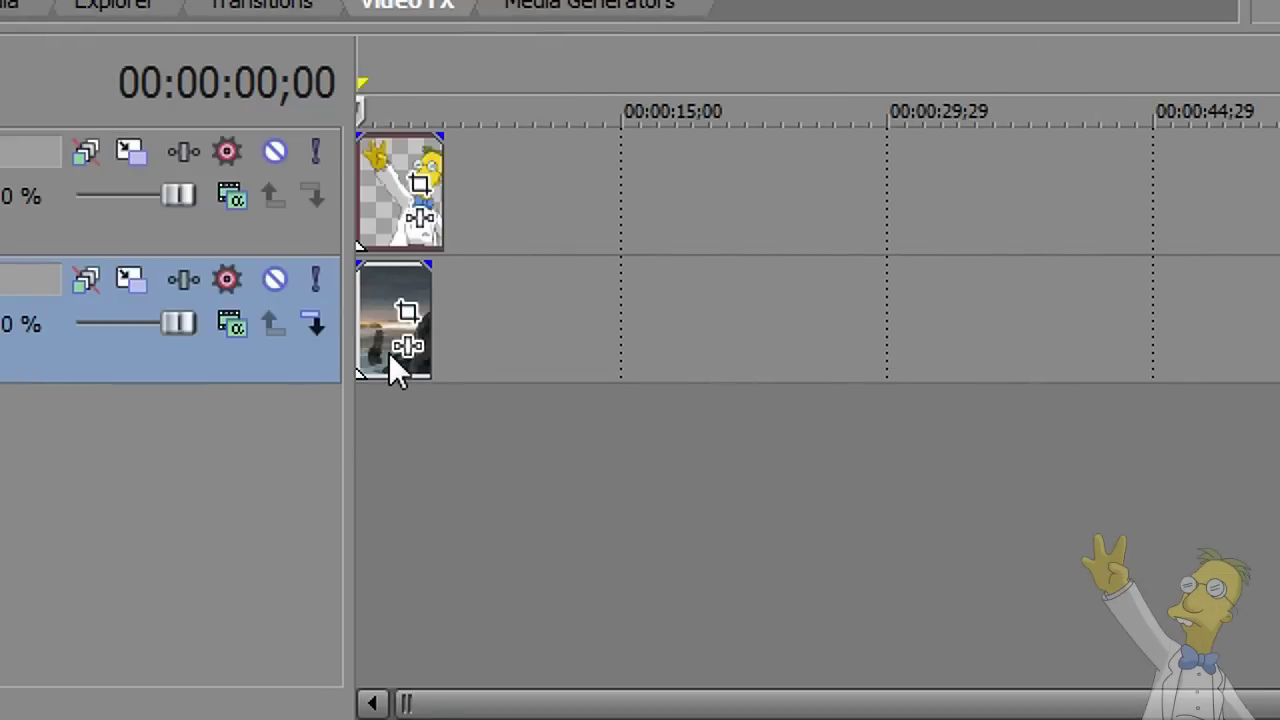
Shift the seaside clip slightly later and open the professor event's Pan/Crop settings
{"action": "left_click_drag", "start_coordinate": [373, 344], "coordinate": [414, 344]}
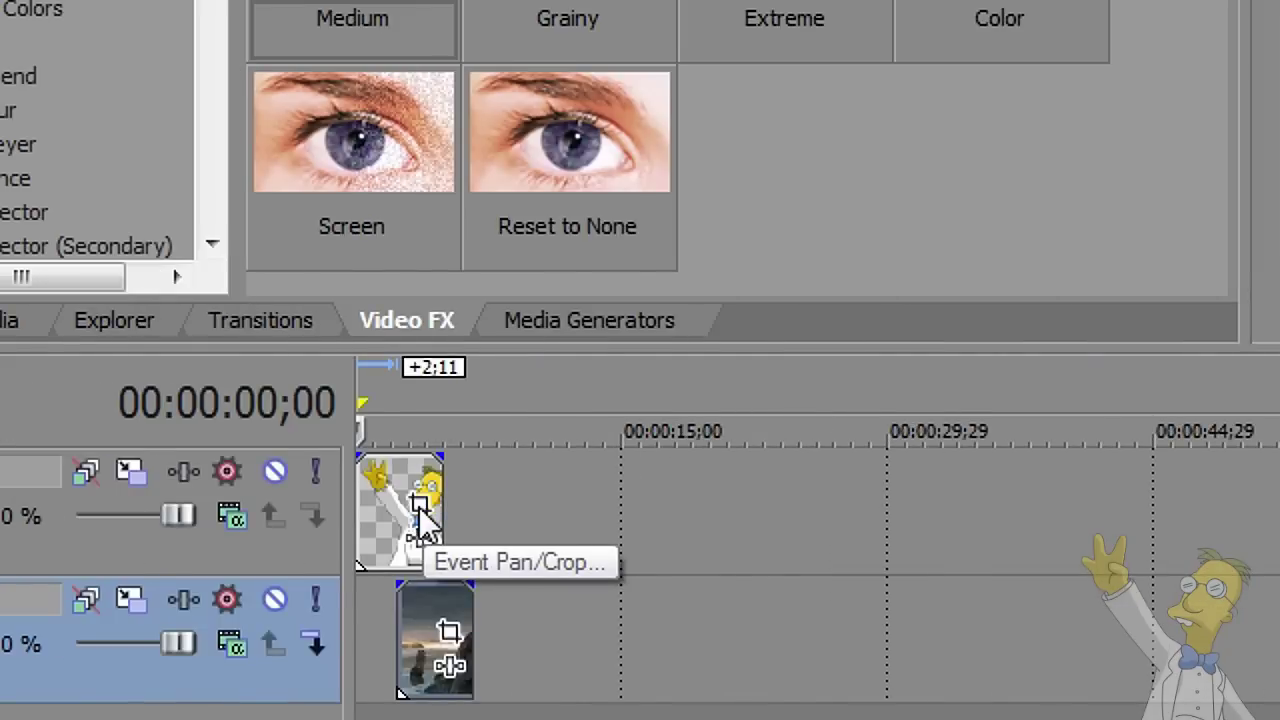
{"action": "left_click", "coordinate": [419, 508]}
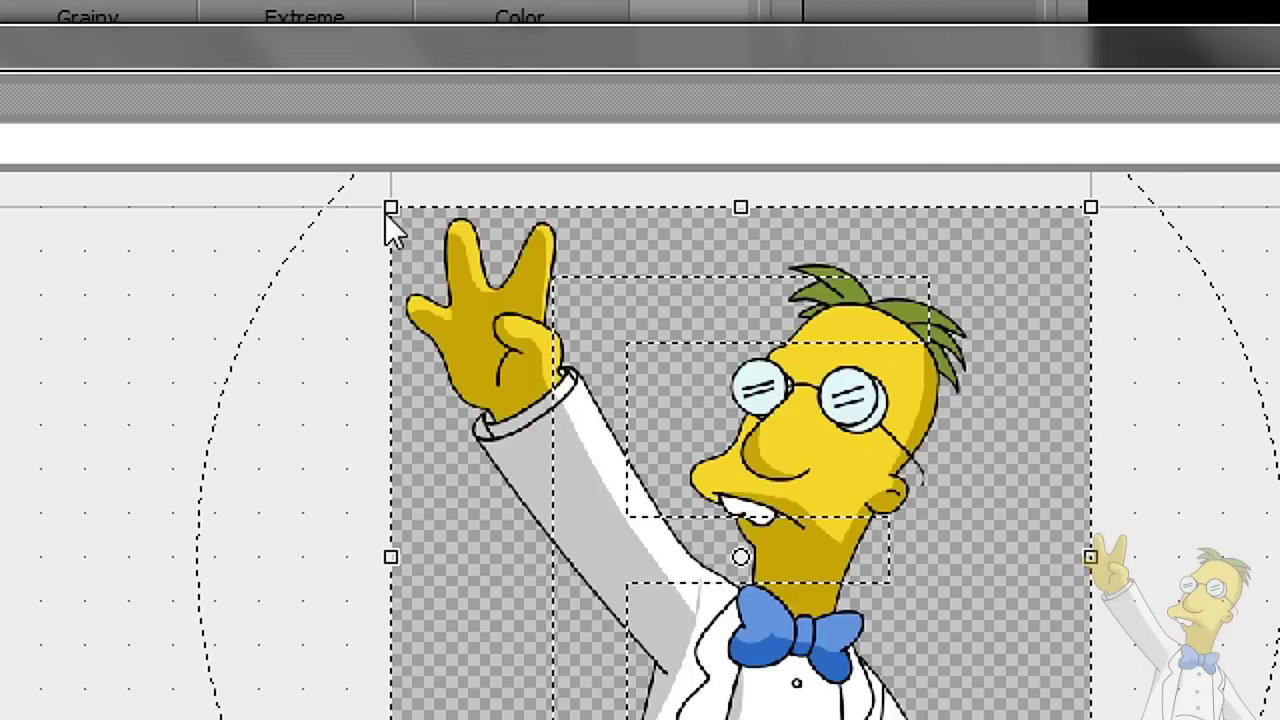
Fit the crop frame to the output aspect, then the source aspect, over the professor
{"action": "right_click", "coordinate": [694, 386]}
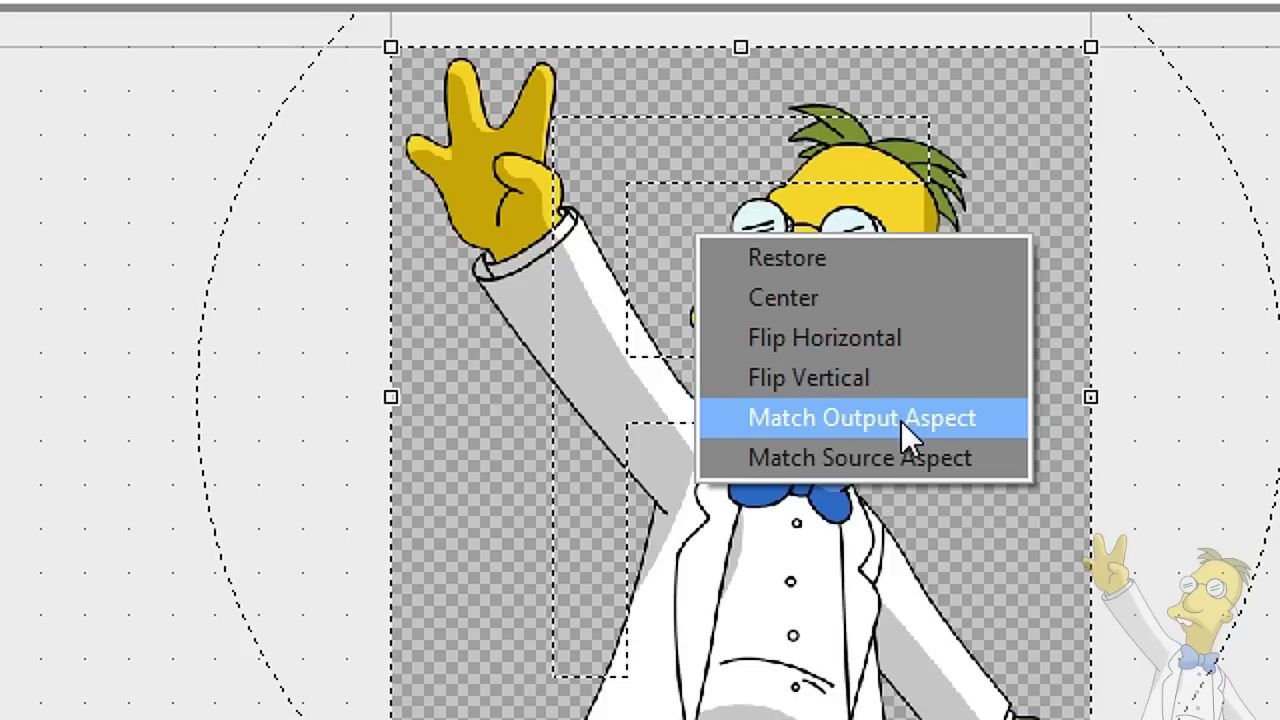
{"action": "left_click", "coordinate": [910, 432]}
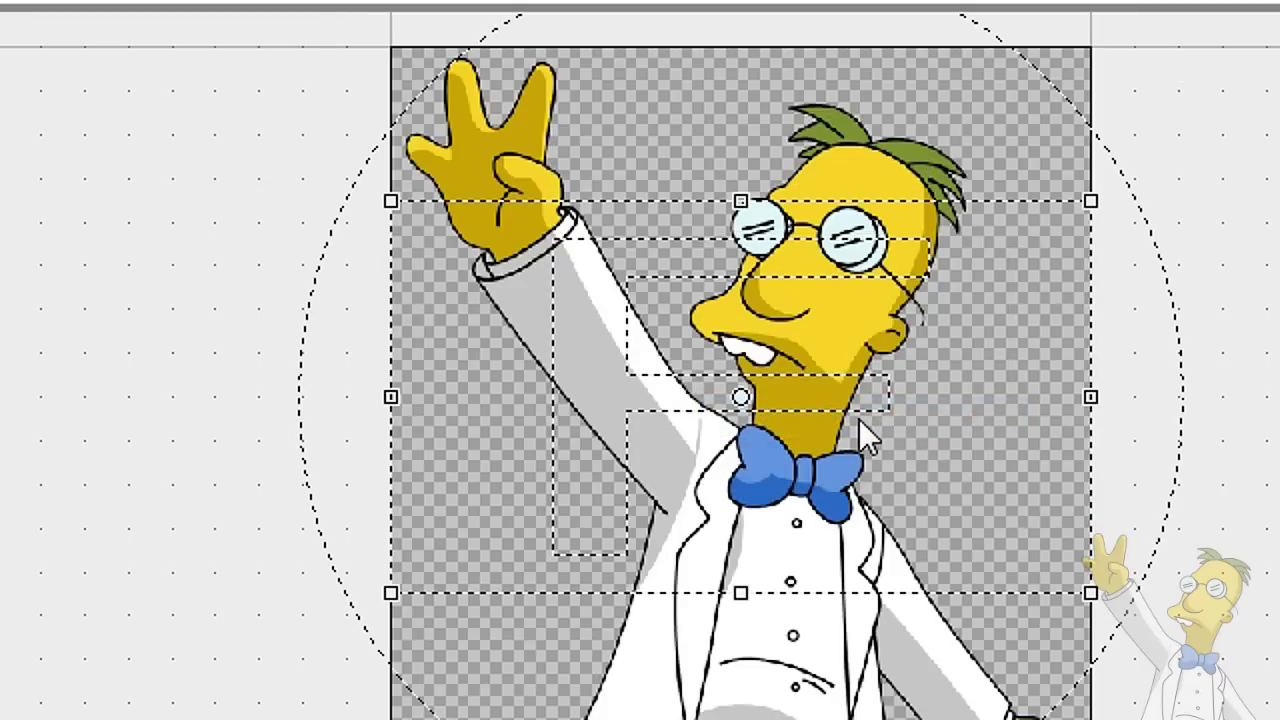
{"action": "left_click_drag", "start_coordinate": [859, 419], "coordinate": [837, 329]}
{"action": "left_click_drag", "start_coordinate": [789, 373], "coordinate": [880, 500]}
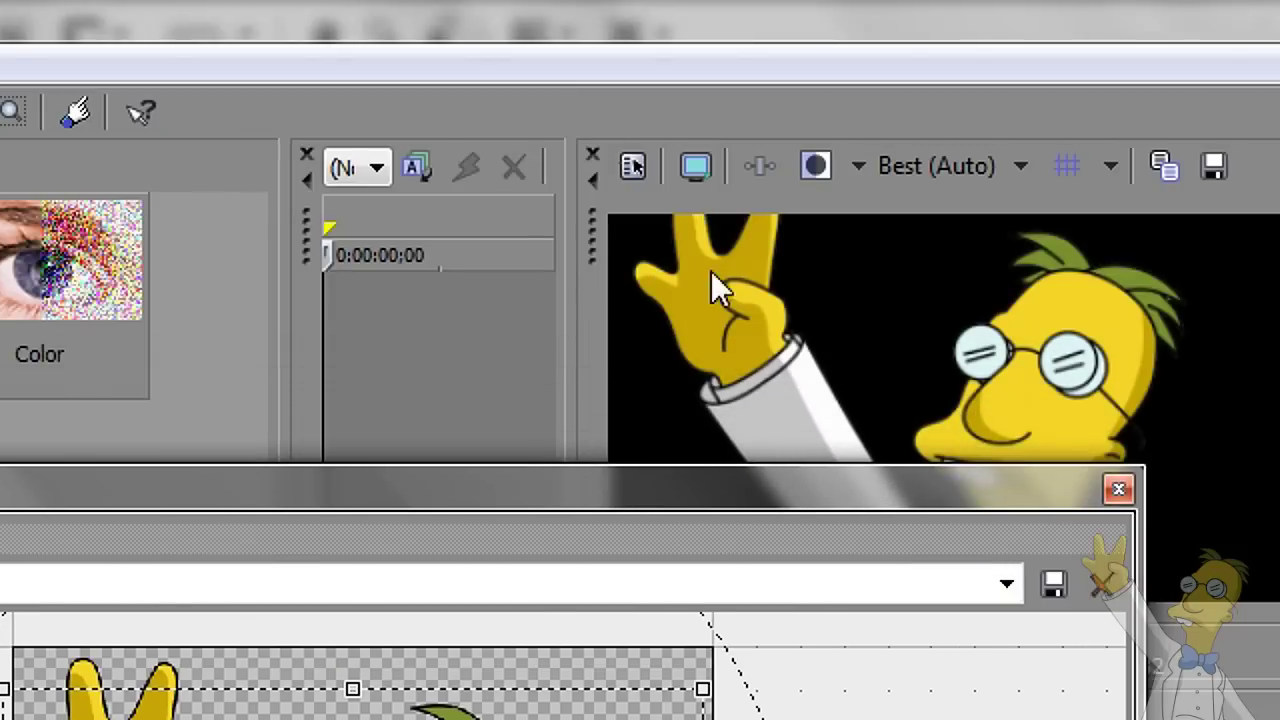
{"action": "right_click", "coordinate": [350, 392]}
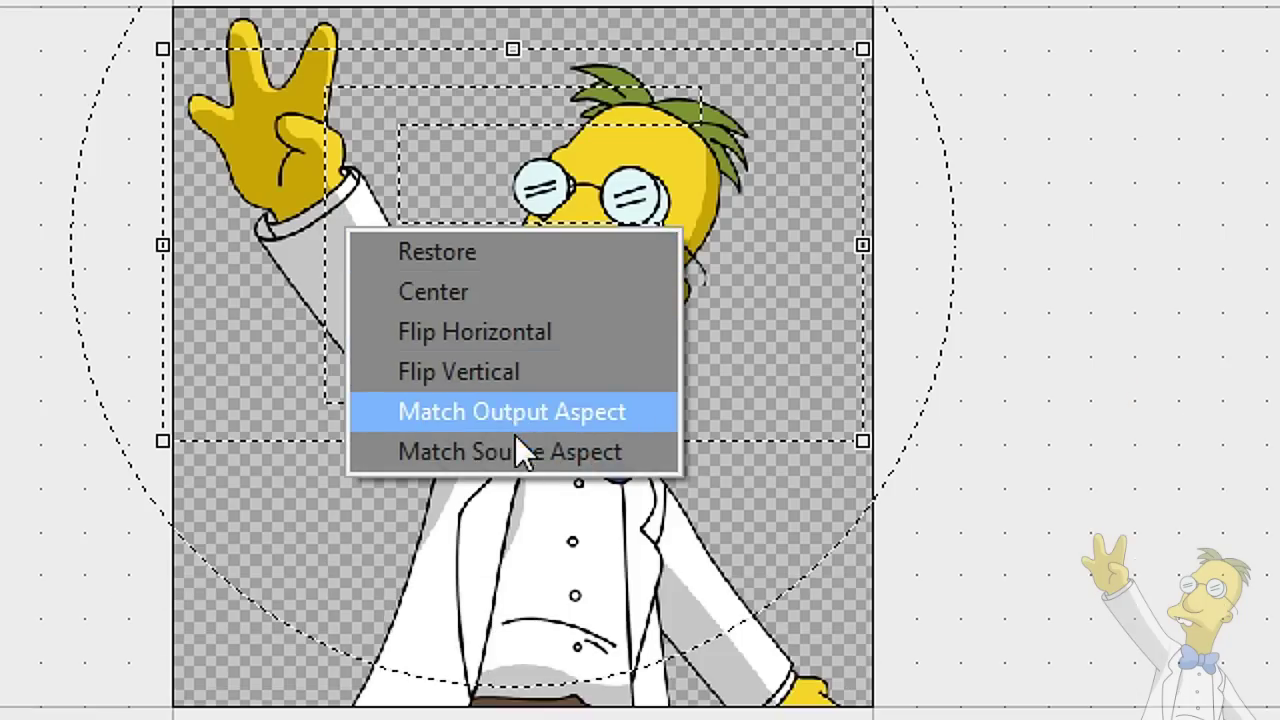
{"action": "left_click", "coordinate": [515, 428]}
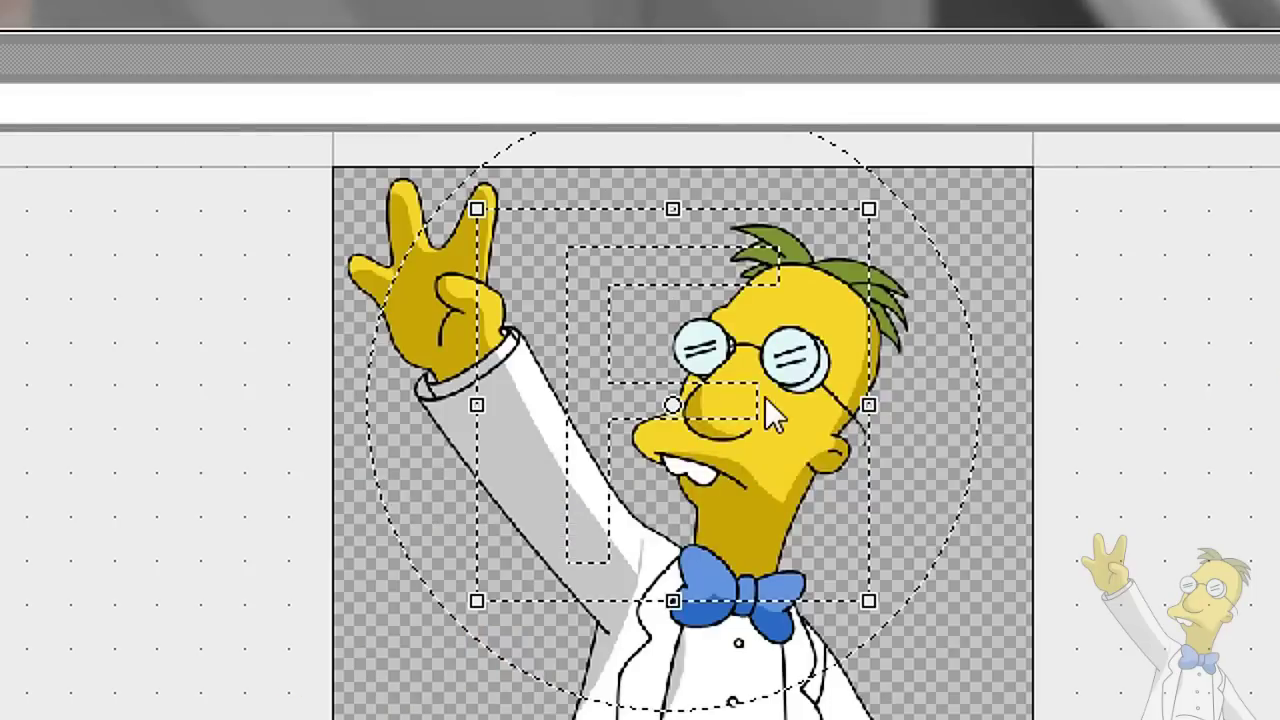
{"action": "right_click", "coordinate": [766, 405]}
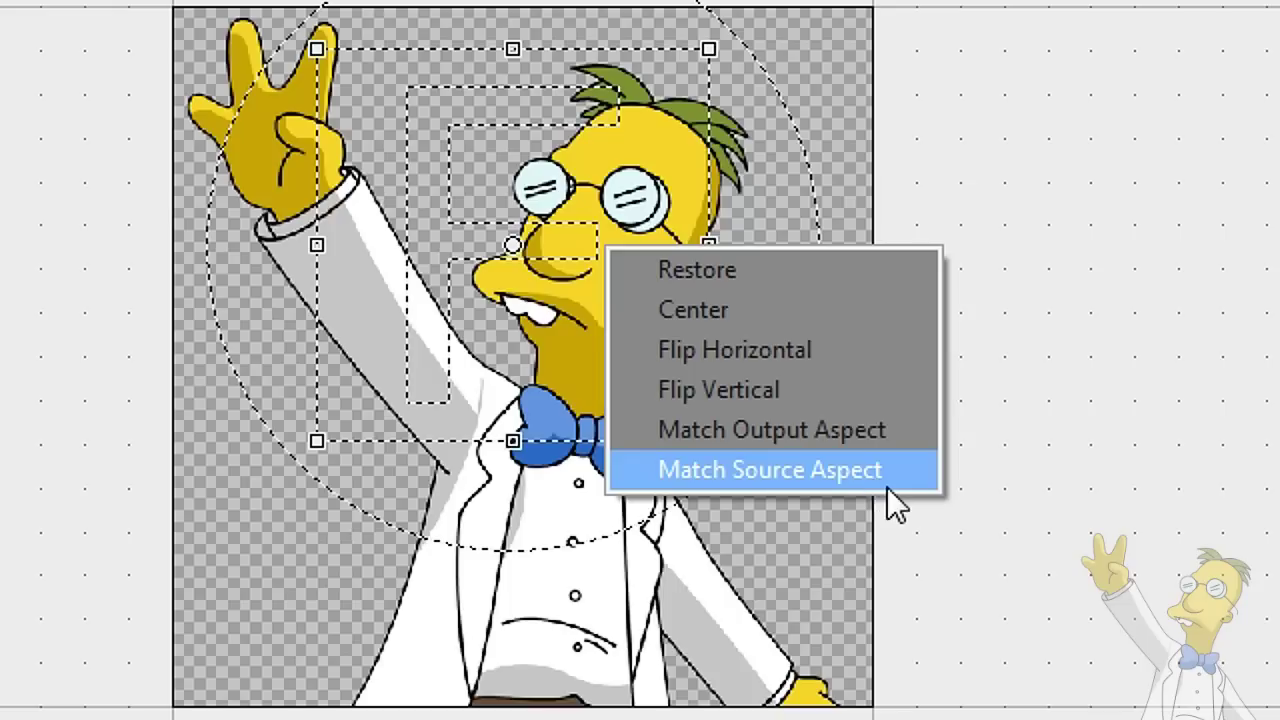
{"action": "left_click", "coordinate": [829, 467]}
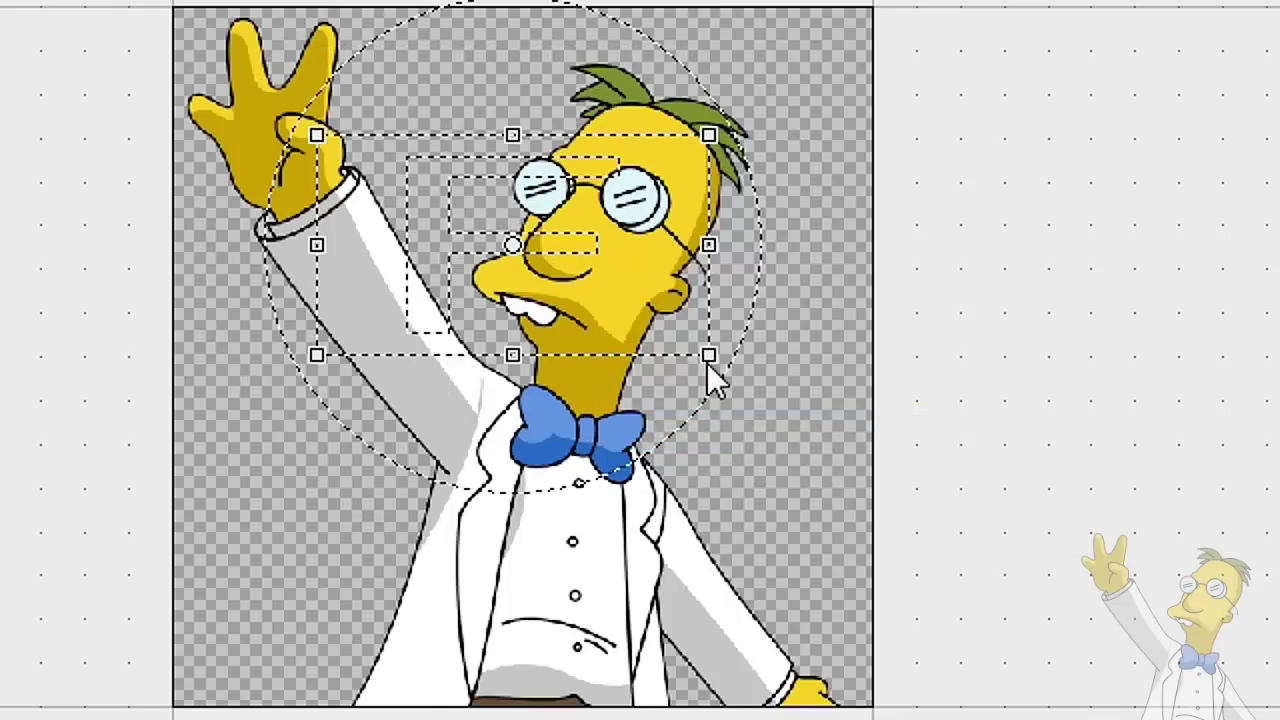
Enlarge the crop frame so Frink shrinks, shifting him toward the bottom-right
{"action": "left_click_drag", "start_coordinate": [706, 366], "coordinate": [1045, 560]}
{"action": "left_click_drag", "start_coordinate": [758, 330], "coordinate": [775, 429]}
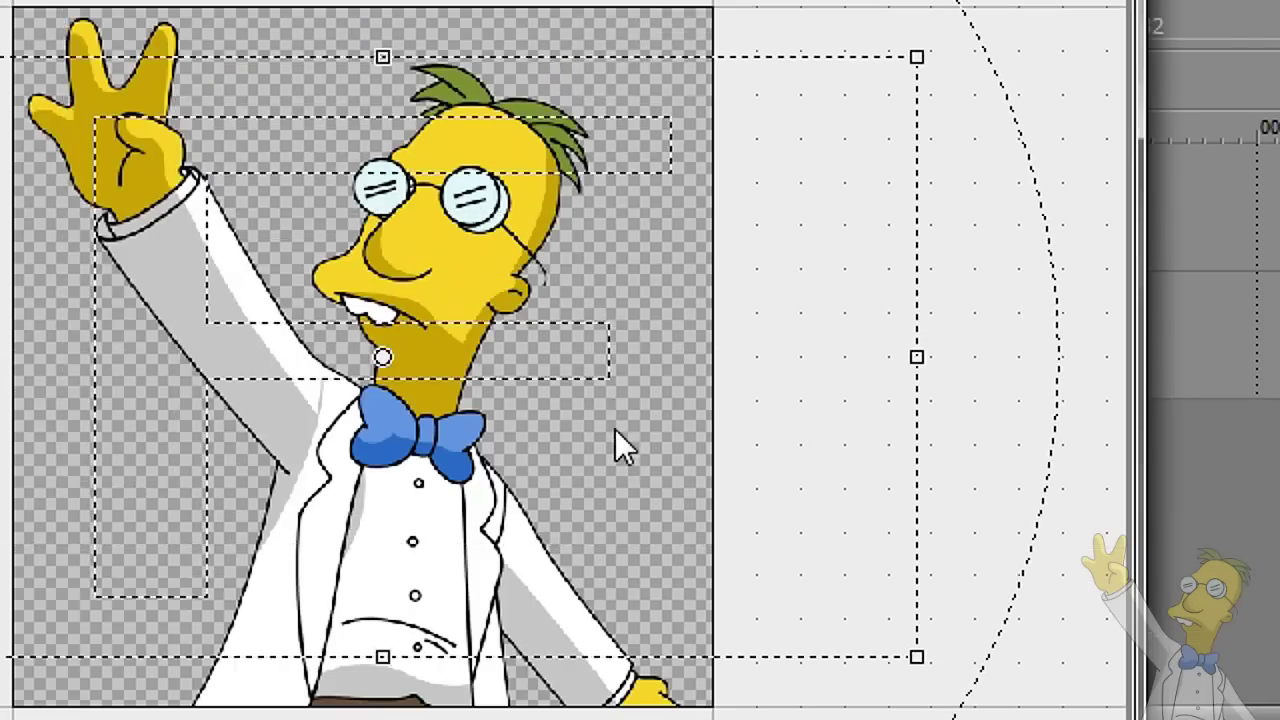
{"action": "left_click_drag", "start_coordinate": [615, 431], "coordinate": [539, 323]}
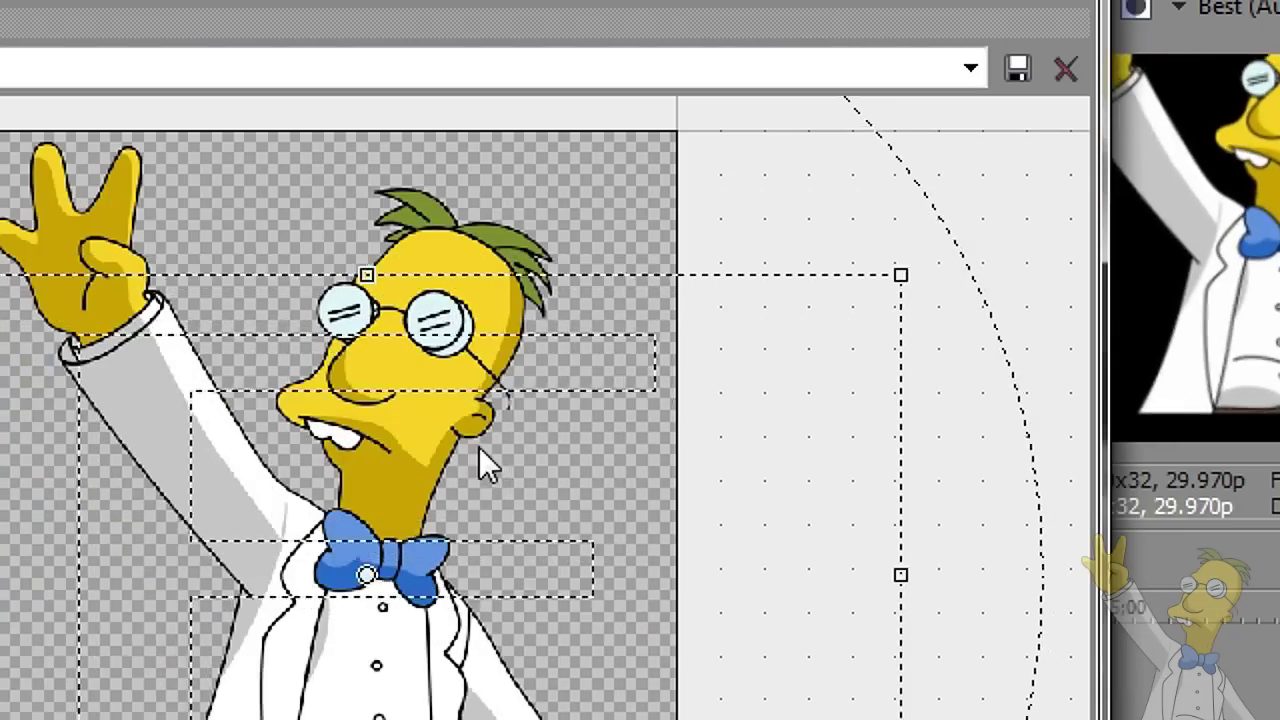
{"action": "left_click_drag", "start_coordinate": [479, 449], "coordinate": [597, 383]}
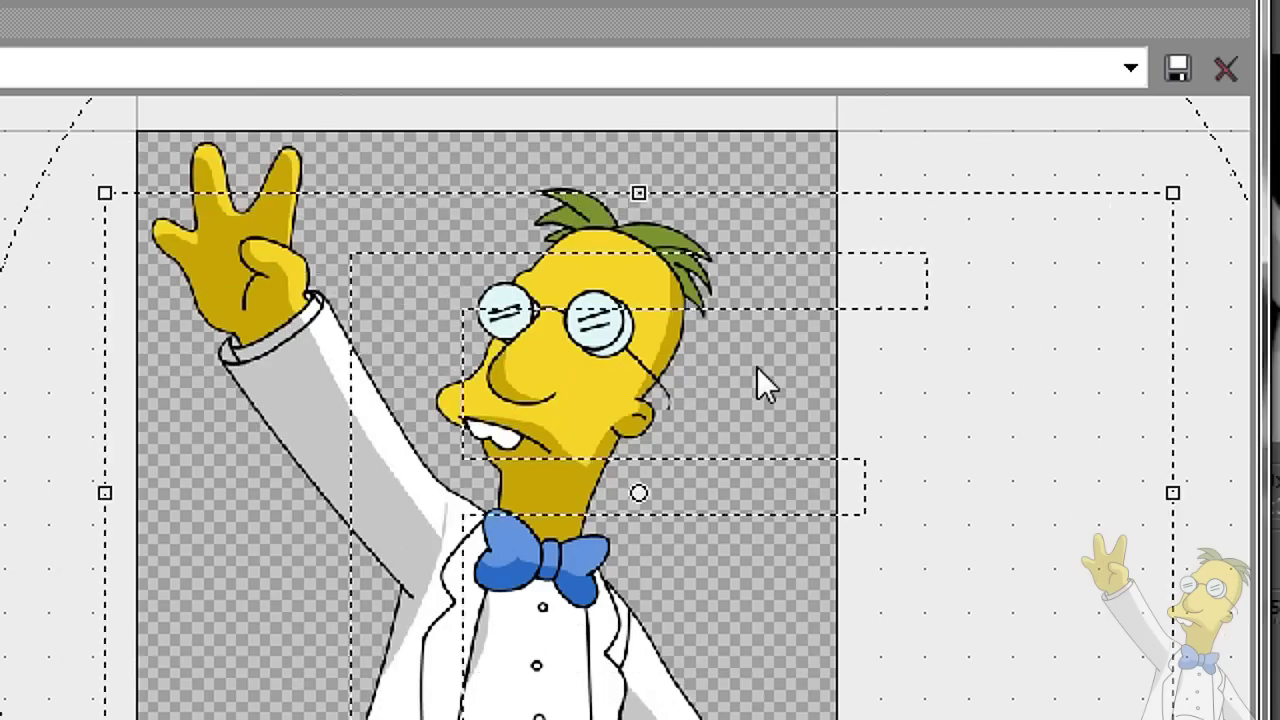
{"action": "left_click_drag", "start_coordinate": [757, 367], "coordinate": [187, 519]}
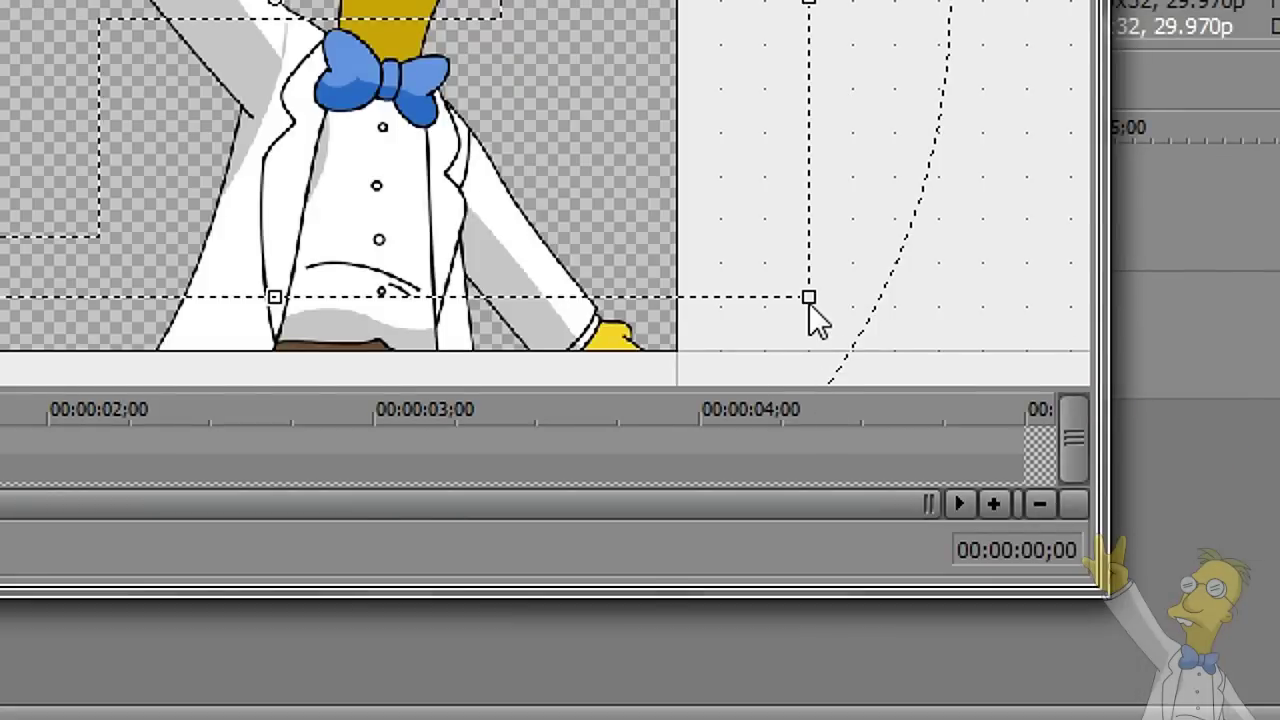
Fine-tune Frink's size and placement to a 966.6 × 543.7 frame centred at 245.7, 225.7
{"action": "left_click_drag", "start_coordinate": [809, 299], "coordinate": [1081, 509]}
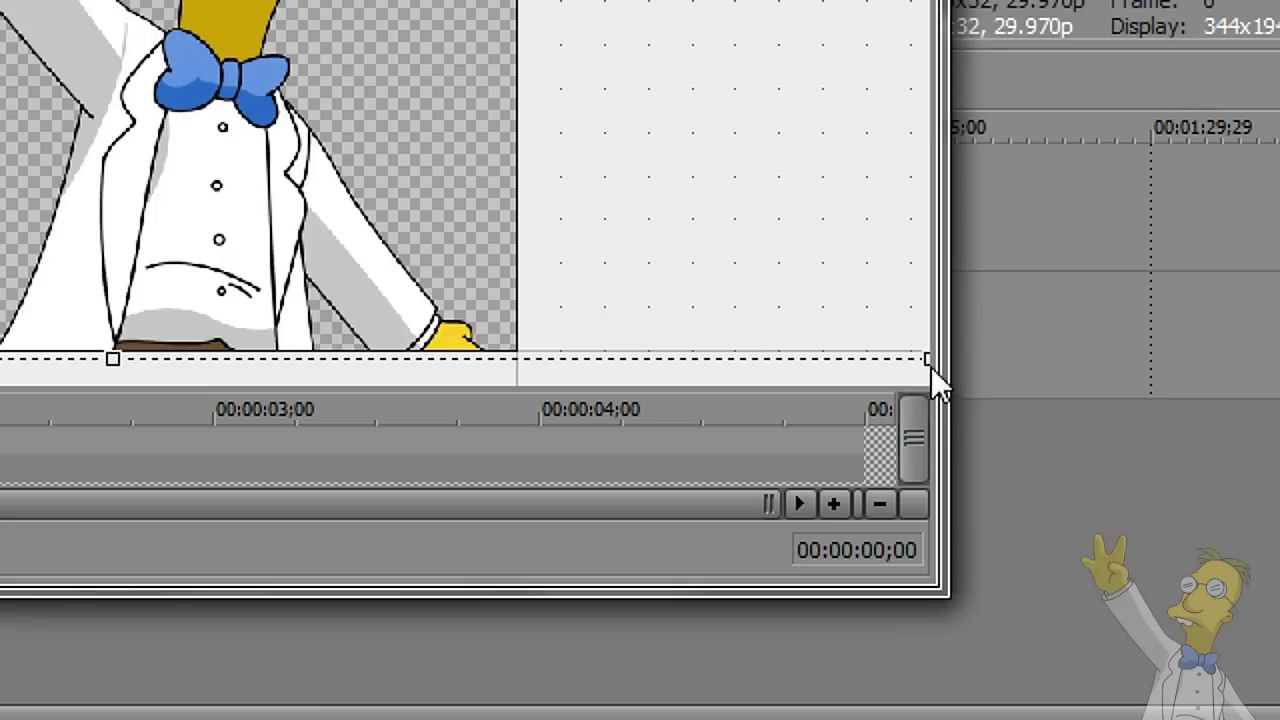
{"action": "left_click_drag", "start_coordinate": [929, 358], "coordinate": [789, 280]}
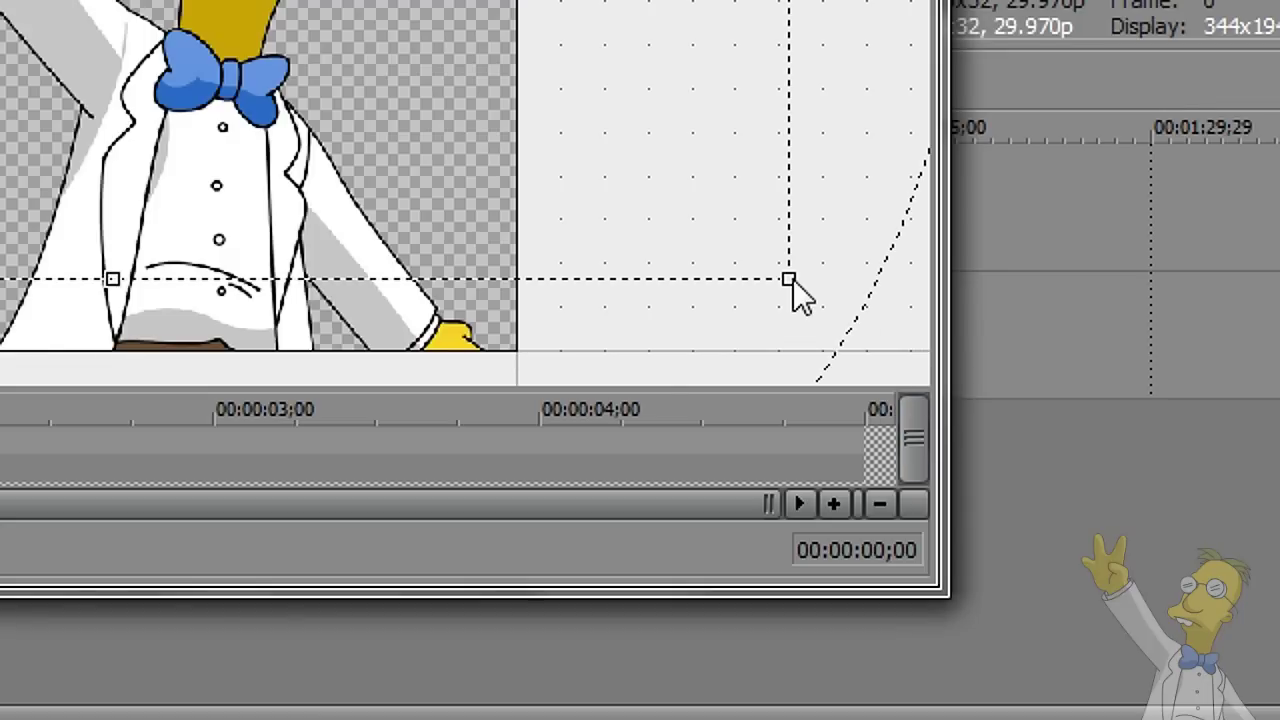
{"action": "left_click_drag", "start_coordinate": [349, 37], "coordinate": [380, 100]}
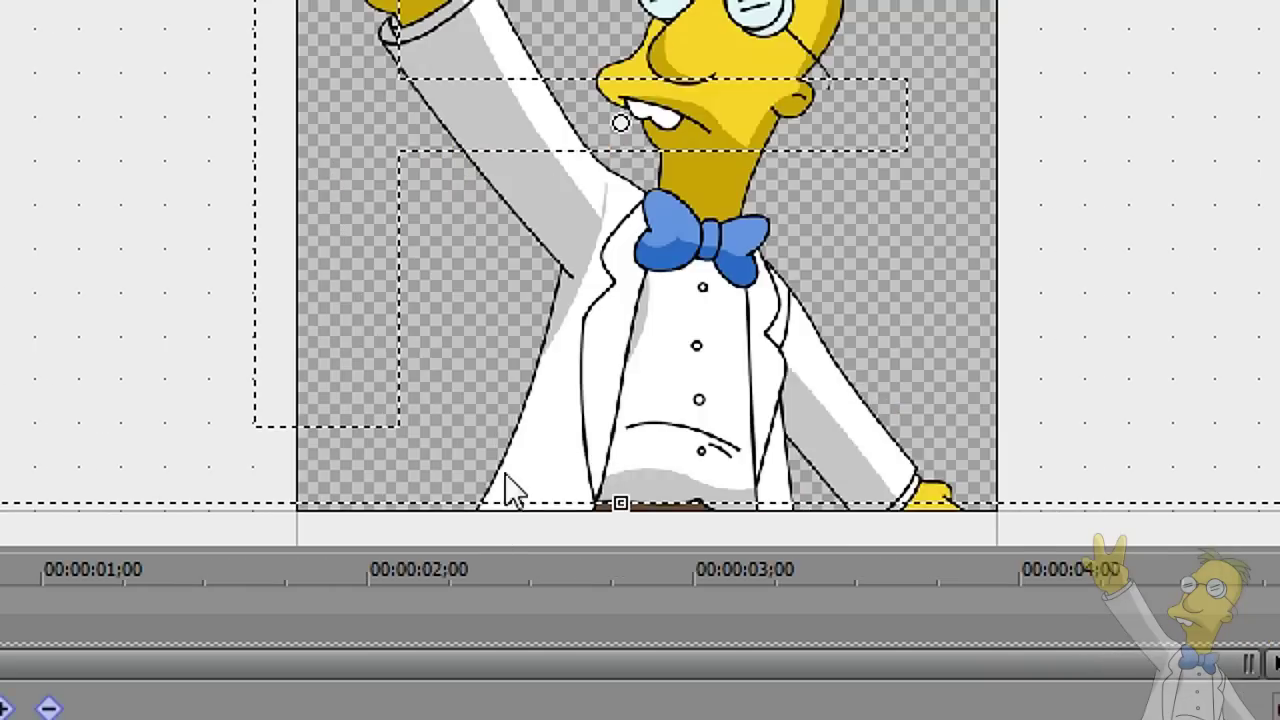
{"action": "left_click_drag", "start_coordinate": [340, 491], "coordinate": [326, 528]}
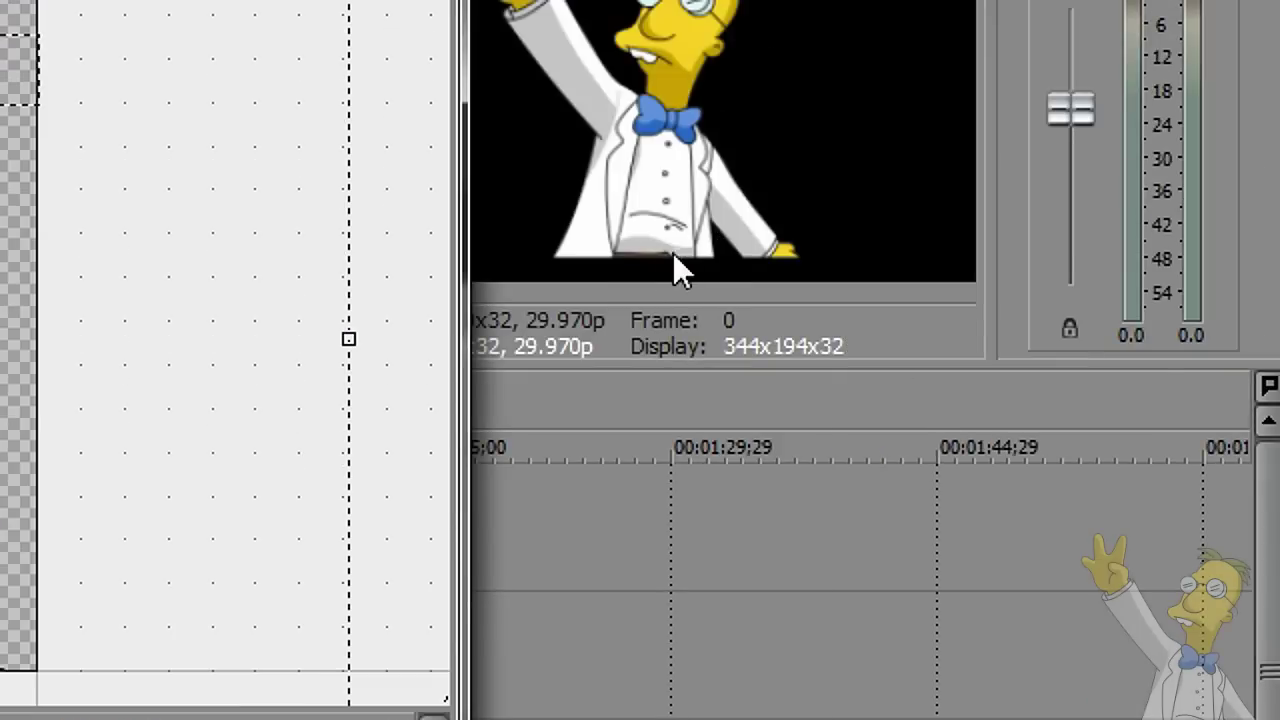
{"action": "left_click_drag", "start_coordinate": [439, 427], "coordinate": [437, 417]}
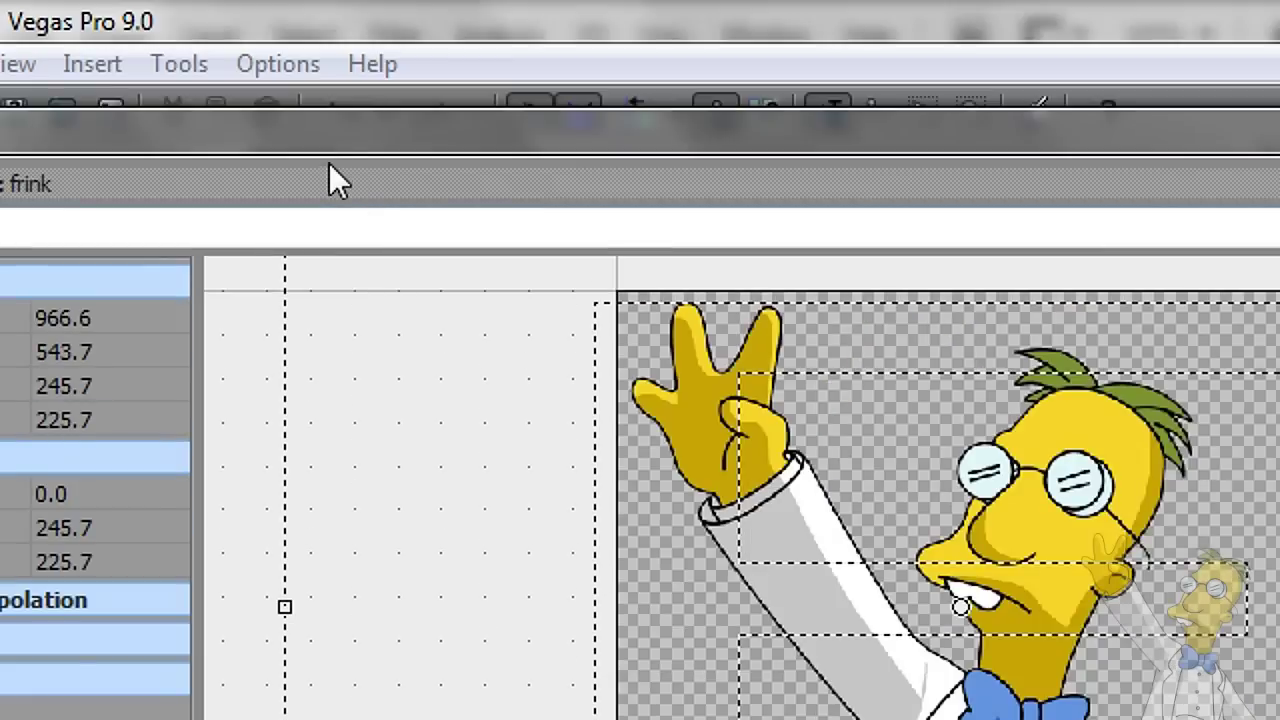
Add a pan/crop keyframe for Frink at 1 second
{"action": "left_click_drag", "start_coordinate": [313, 133], "coordinate": [867, 290]}
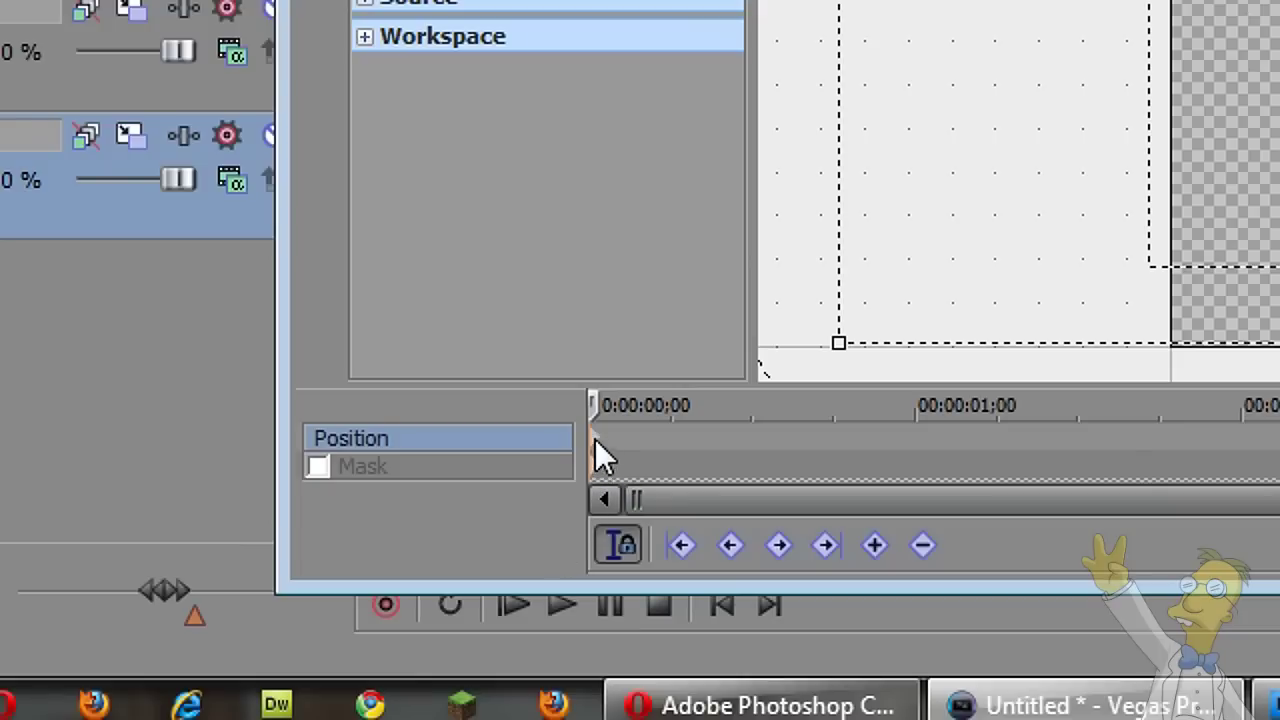
{"action": "left_click_drag", "start_coordinate": [593, 403], "coordinate": [625, 407]}
{"action": "left_click_drag", "start_coordinate": [901, 401], "coordinate": [915, 405]}
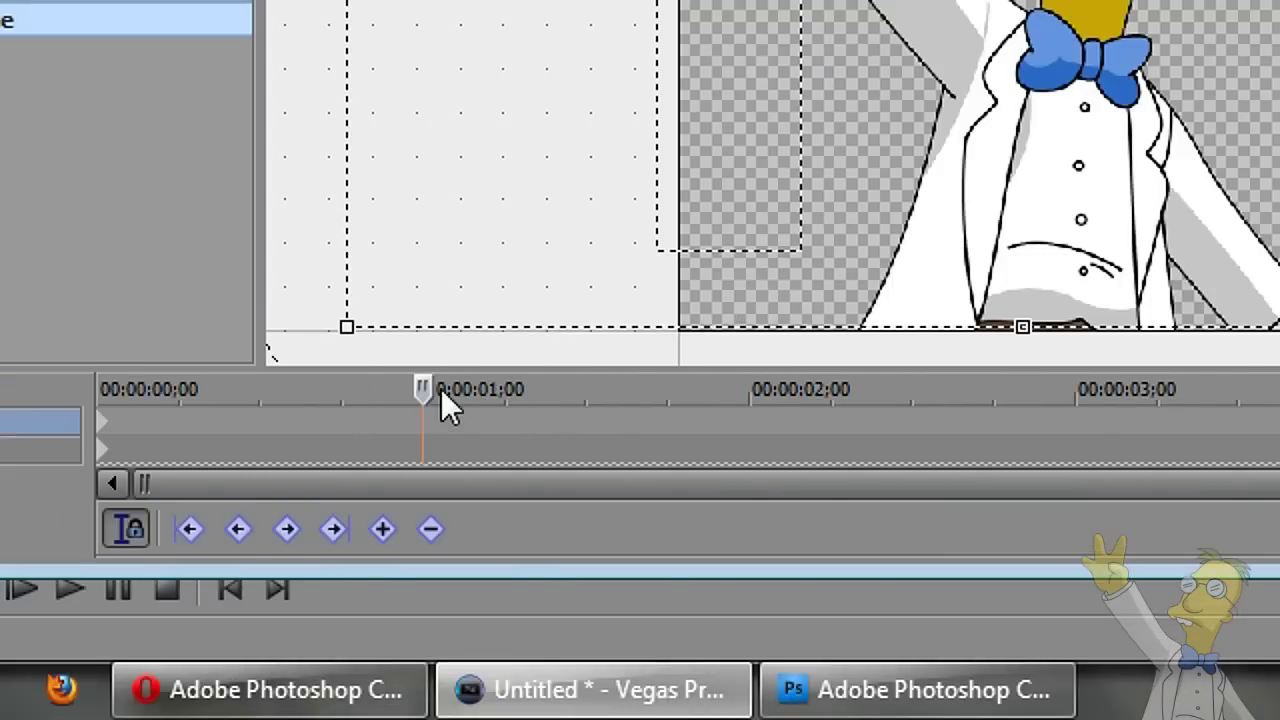
{"action": "left_click", "coordinate": [381, 529]}
At about 1.5 seconds, resize and push Frink to the bottom-right, check to 3 seconds, and close
{"action": "left_click_drag", "start_coordinate": [421, 387], "coordinate": [591, 380]}
{"action": "left_click_drag", "start_coordinate": [618, 382], "coordinate": [582, 380]}
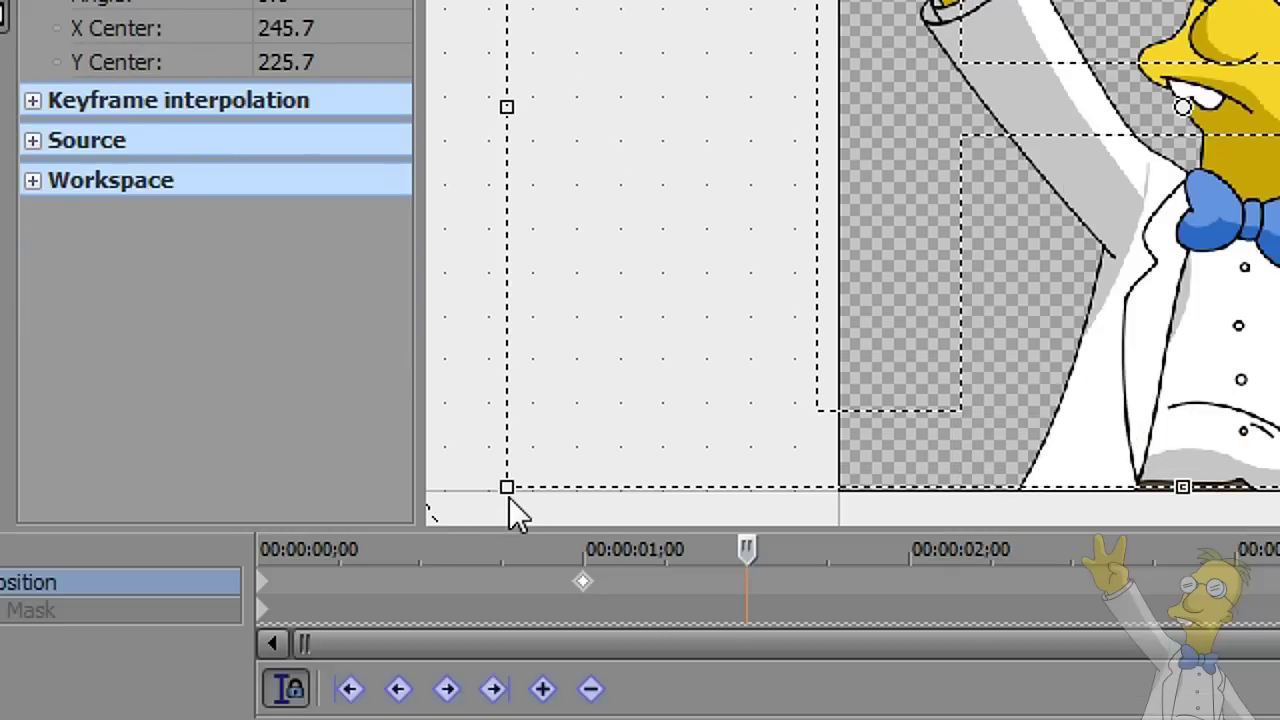
{"action": "left_click_drag", "start_coordinate": [346, 487], "coordinate": [618, 337]}
{"action": "left_click_drag", "start_coordinate": [778, 344], "coordinate": [591, 409]}
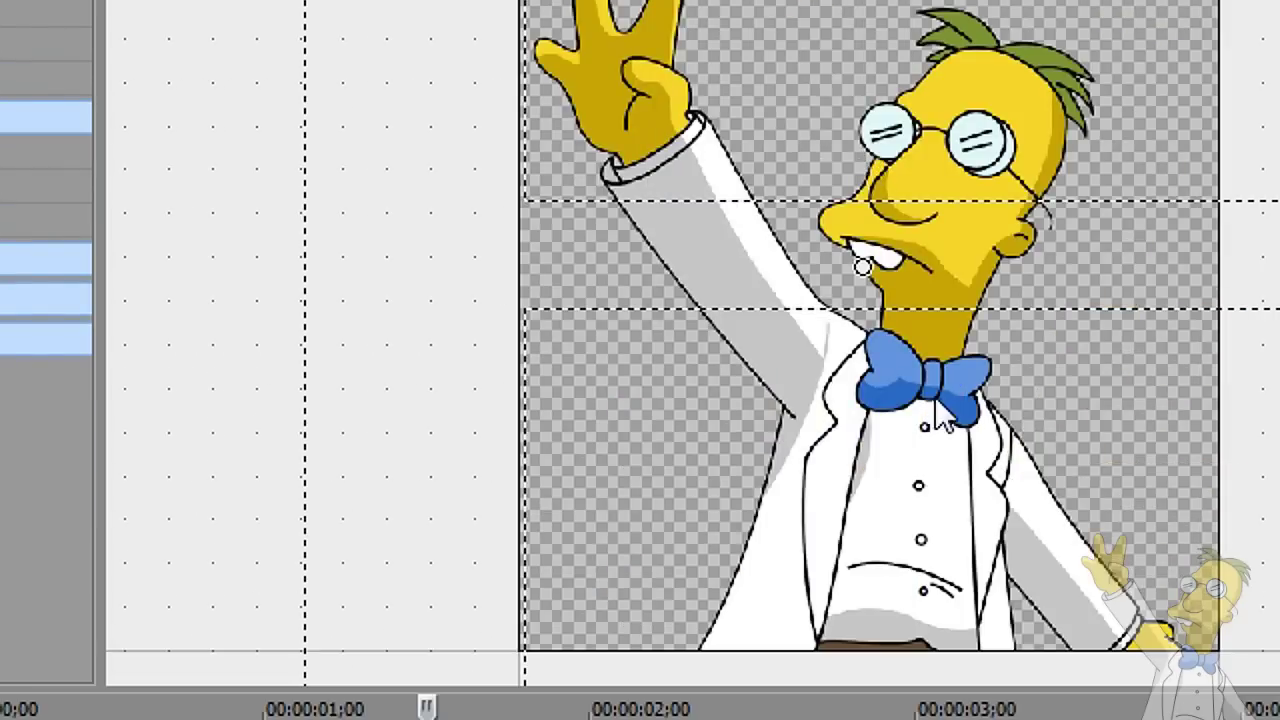
{"action": "left_click_drag", "start_coordinate": [860, 322], "coordinate": [277, 380]}
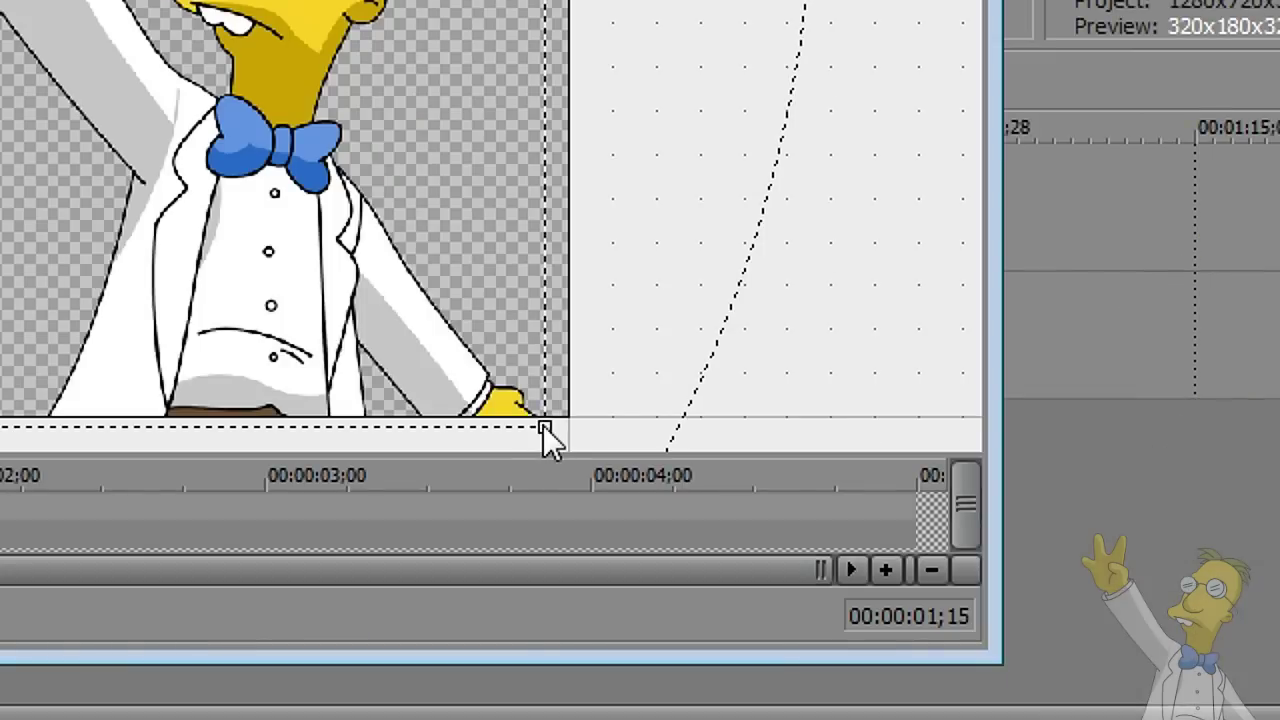
{"action": "left_click_drag", "start_coordinate": [543, 425], "coordinate": [250, 220]}
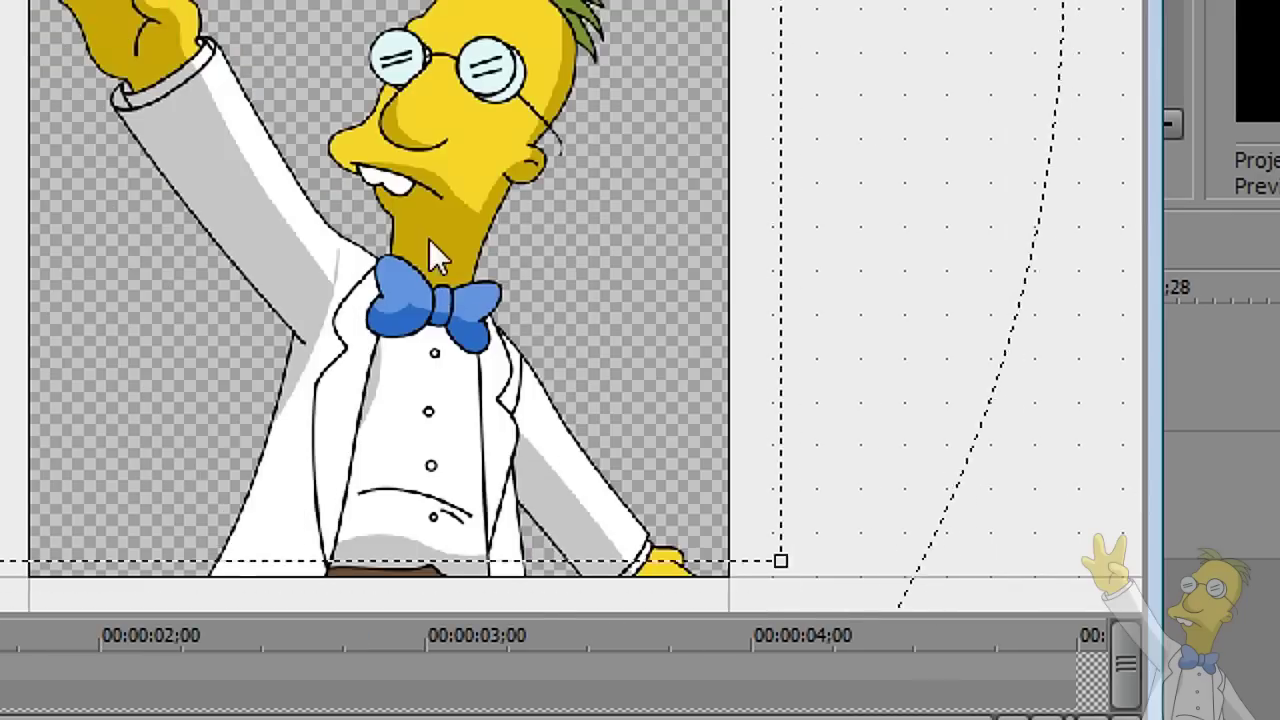
{"action": "left_click_drag", "start_coordinate": [589, 91], "coordinate": [500, 80]}
{"action": "left_click_drag", "start_coordinate": [336, 225], "coordinate": [322, 219]}
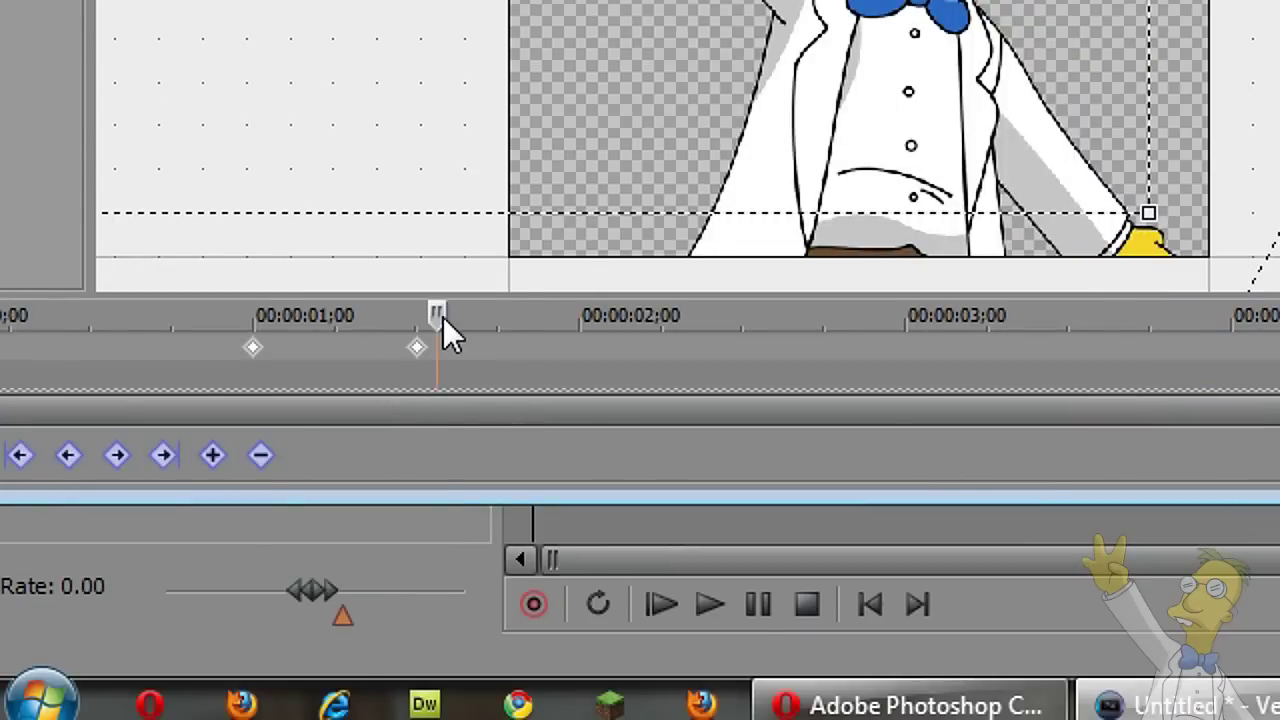
{"action": "left_click_drag", "start_coordinate": [668, 299], "coordinate": [1067, 324]}
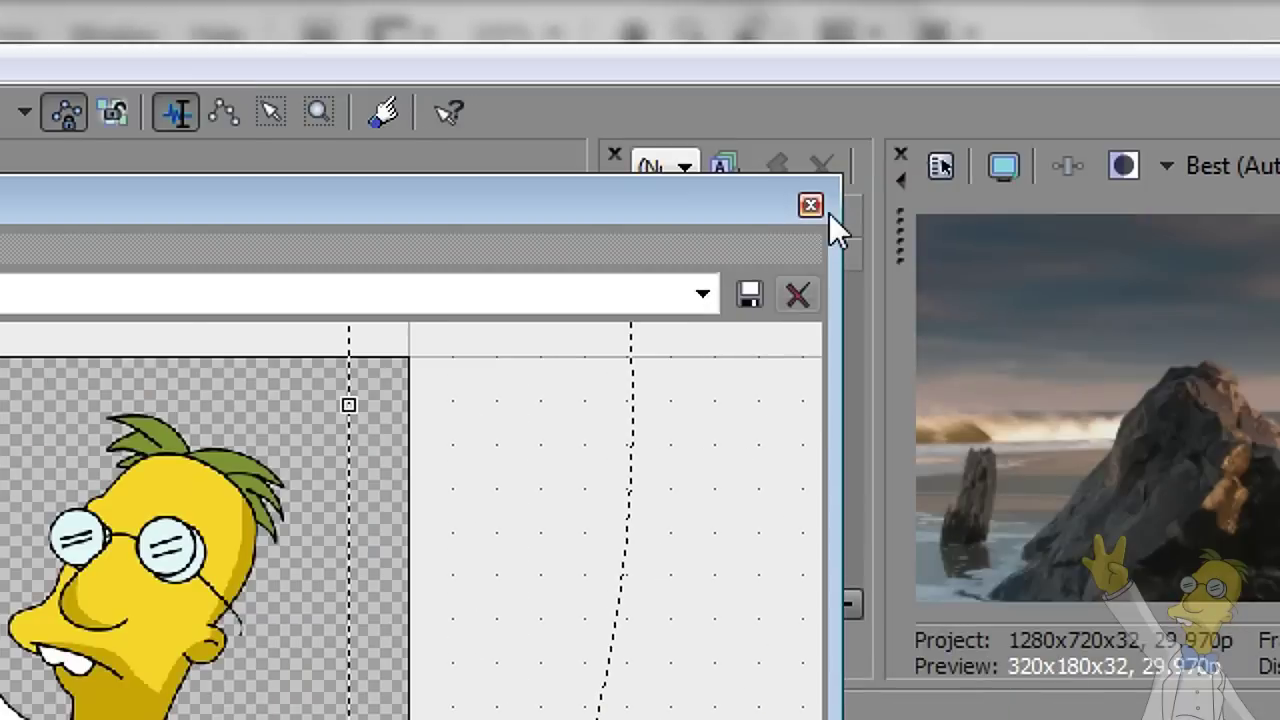
{"action": "left_click", "coordinate": [811, 209]}
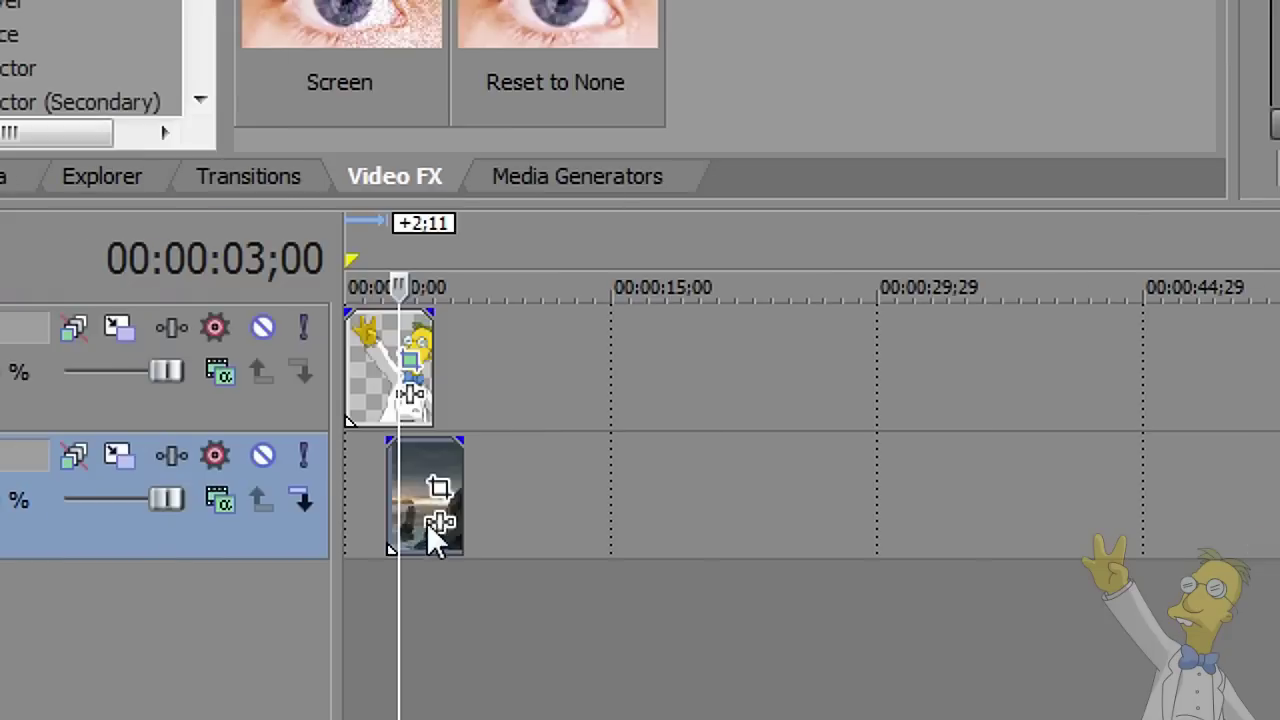
Move the beach clip 17 frames earlier and preview the project at 00:00:01;24
{"action": "left_click_drag", "start_coordinate": [421, 493], "coordinate": [410, 493]}
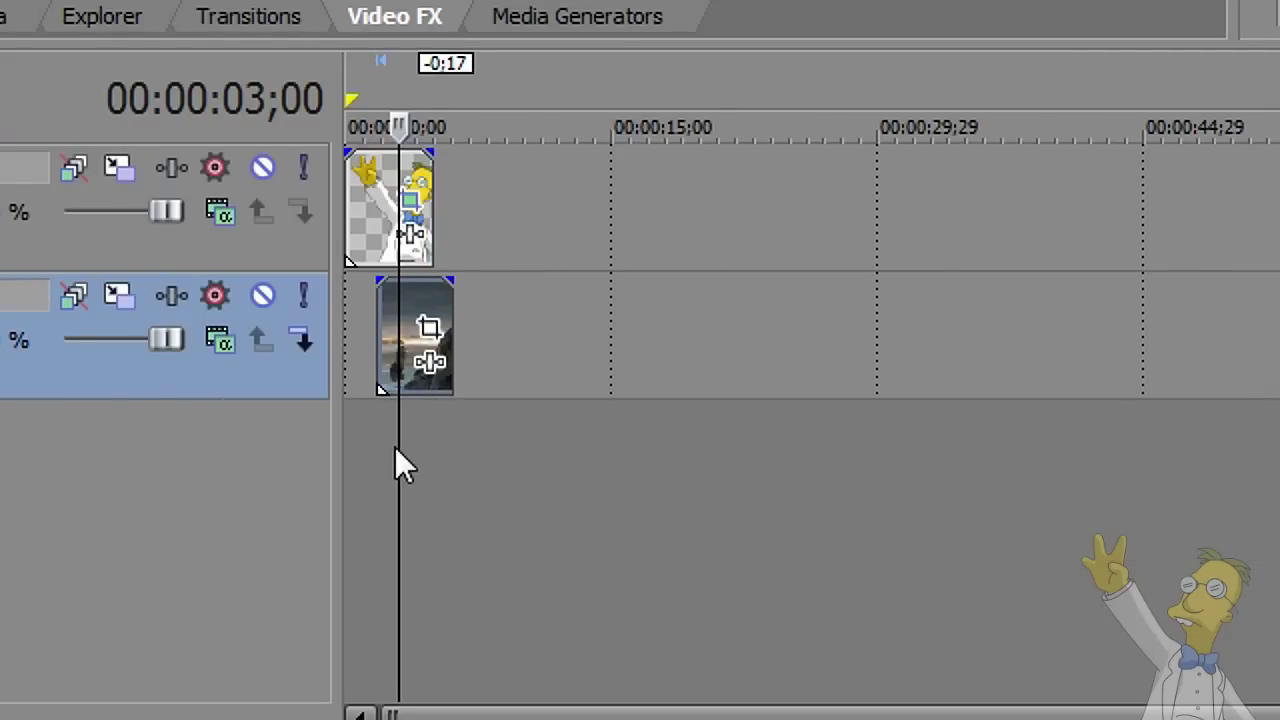
{"action": "key", "text": "Home"}
{"action": "left_click", "coordinate": [363, 449]}
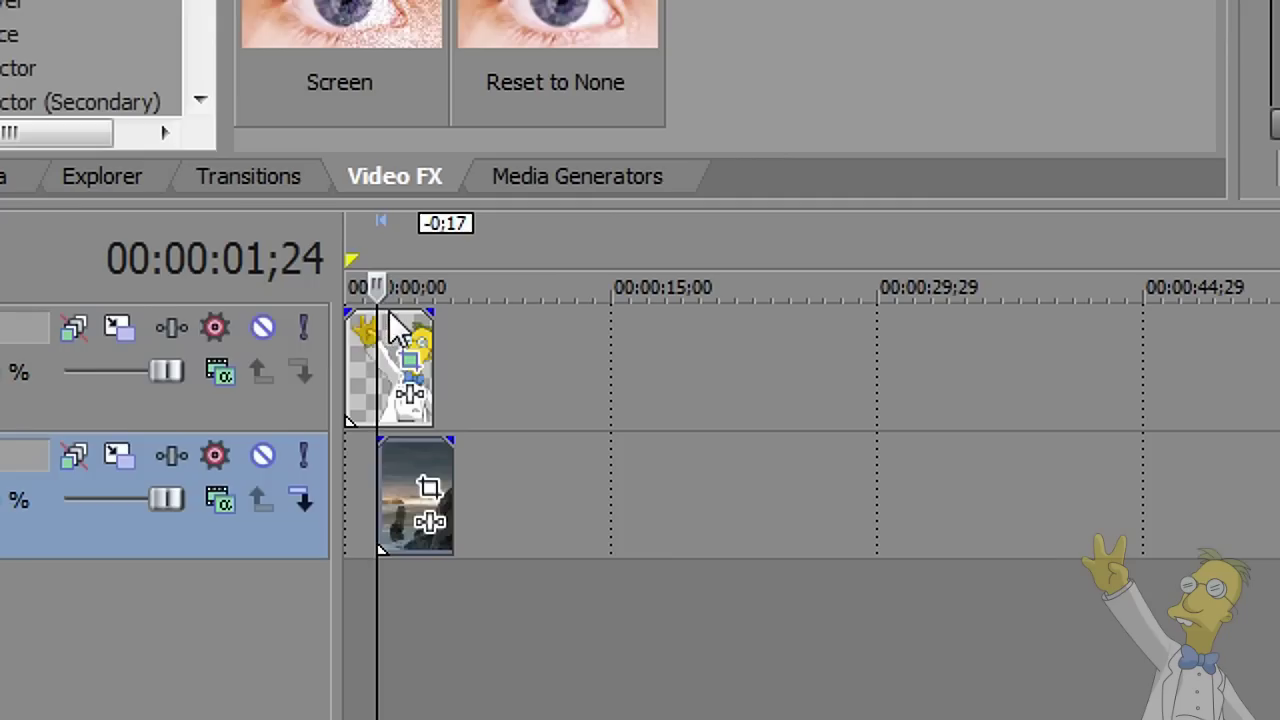
Test the Frink clip's opacity at about 41%, restore it to 100%, and return to 00:00:01;24
{"action": "left_click_drag", "start_coordinate": [392, 313], "coordinate": [402, 398]}
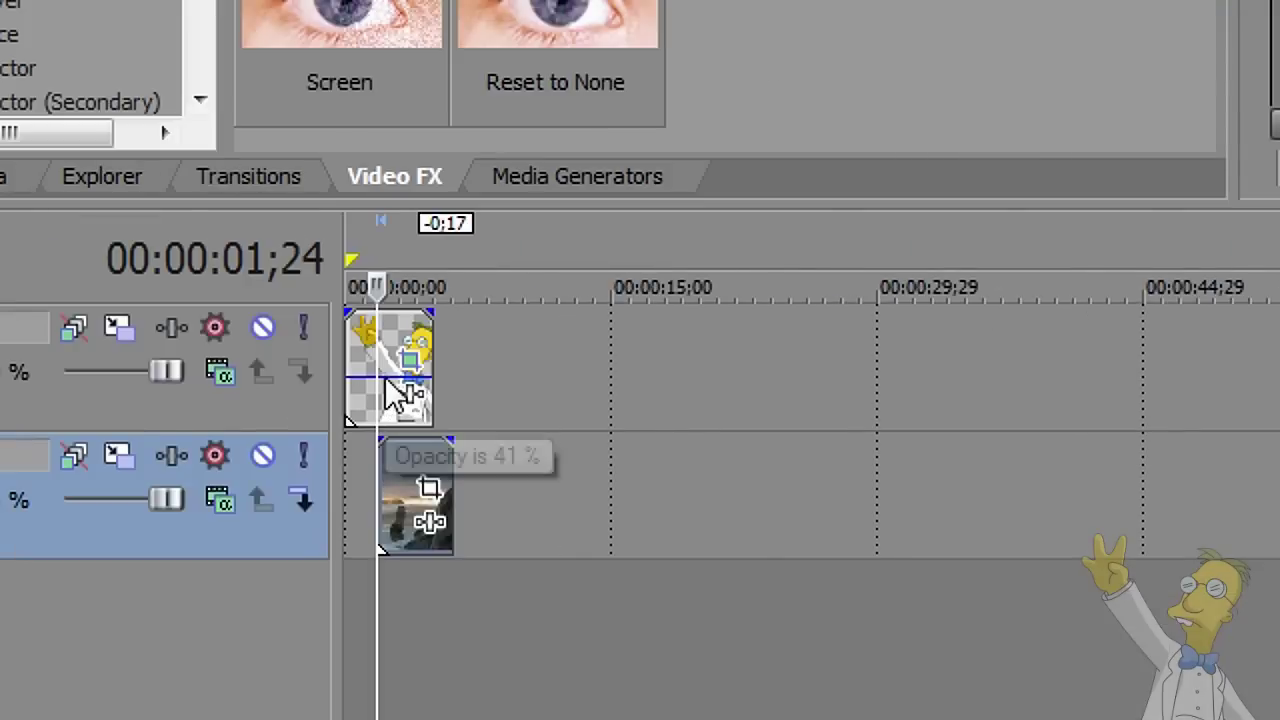
{"action": "left_click_drag", "start_coordinate": [393, 393], "coordinate": [396, 330]}
{"action": "key", "text": "ctrl+Home"}
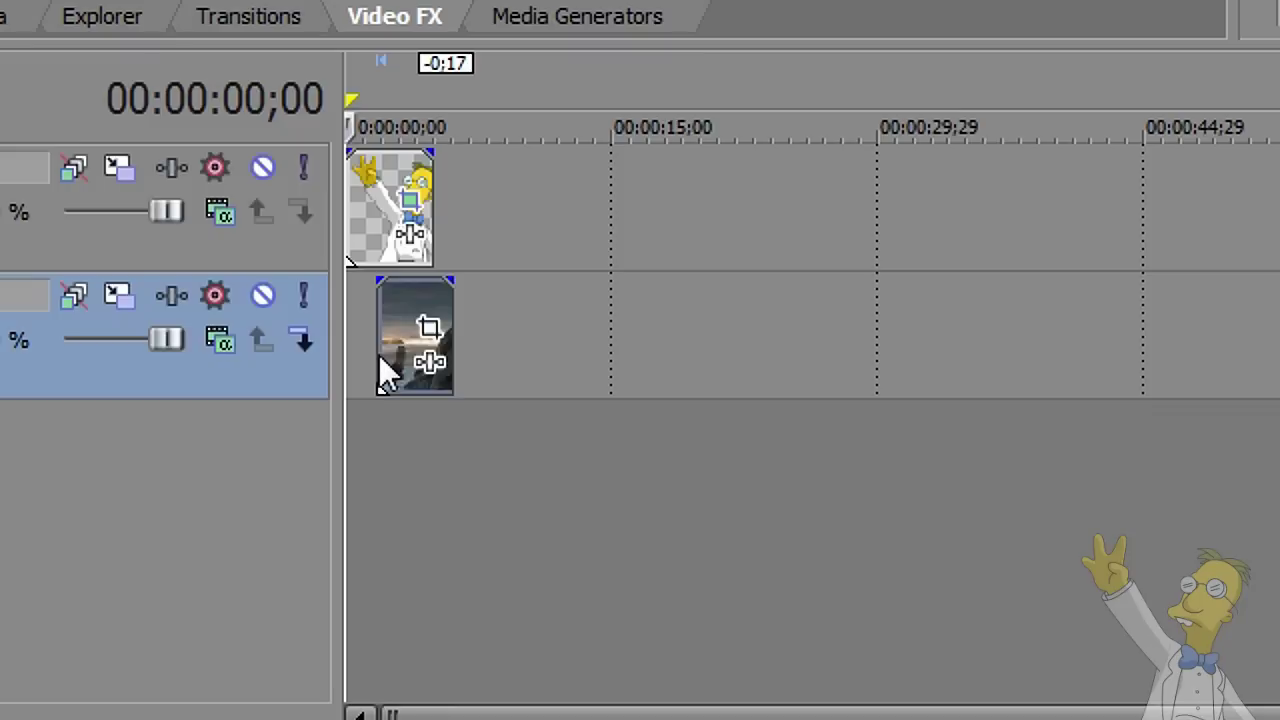
{"action": "left_click", "coordinate": [378, 520]}
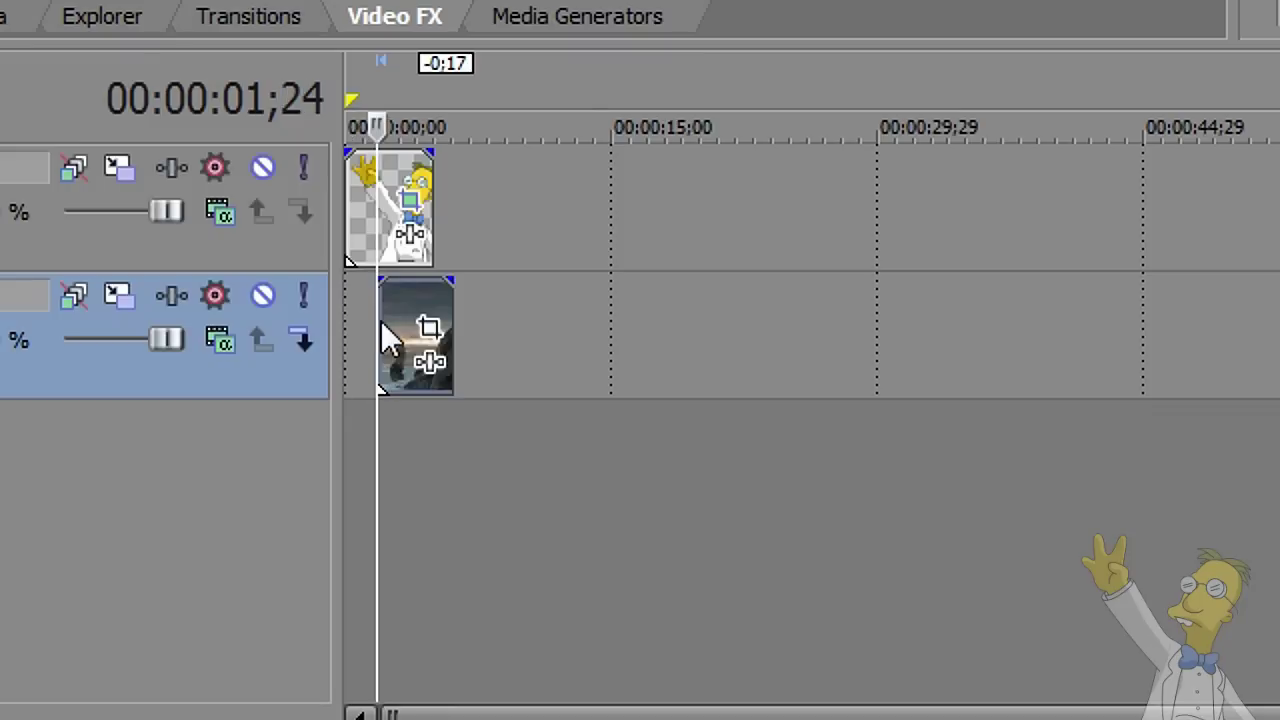
Split the Frink event with S at the edit point near the beach clip's start
{"action": "left_click", "coordinate": [380, 216]}
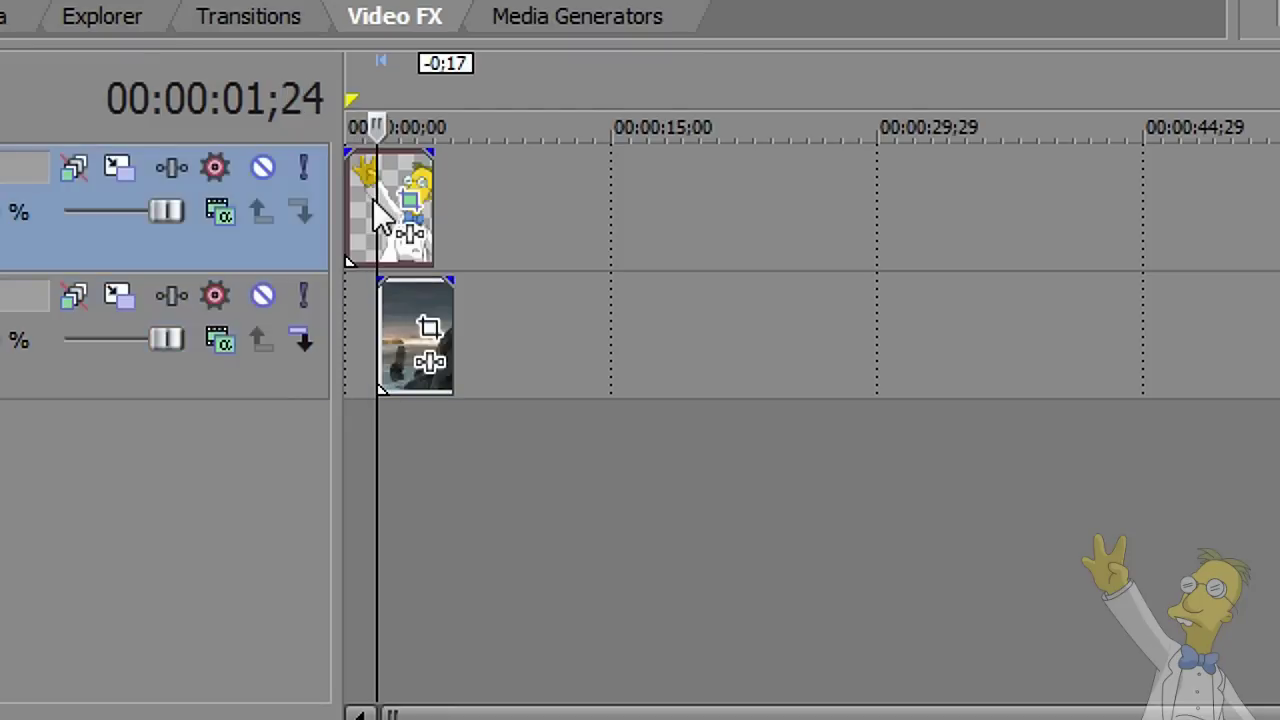
{"action": "left_click", "coordinate": [390, 367]}
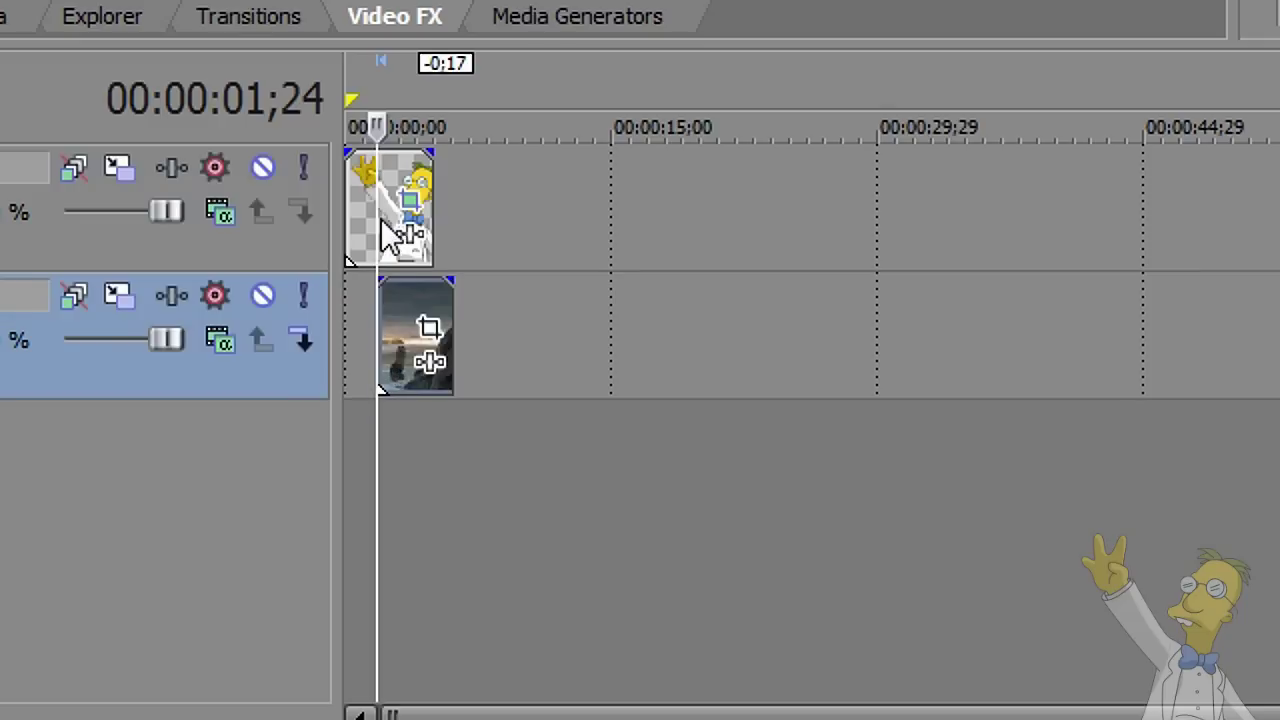
{"action": "double_click", "coordinate": [380, 222]}
{"action": "left_click", "coordinate": [397, 334]}
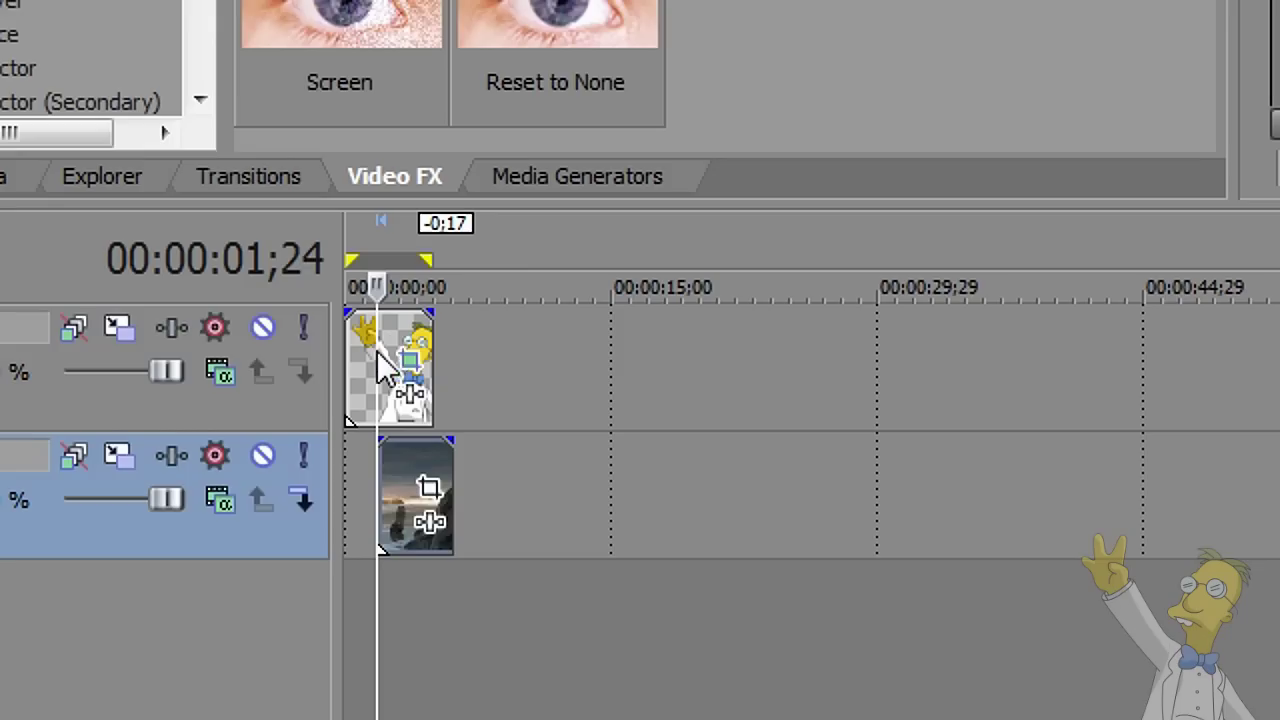
{"action": "left_click", "coordinate": [384, 368]}
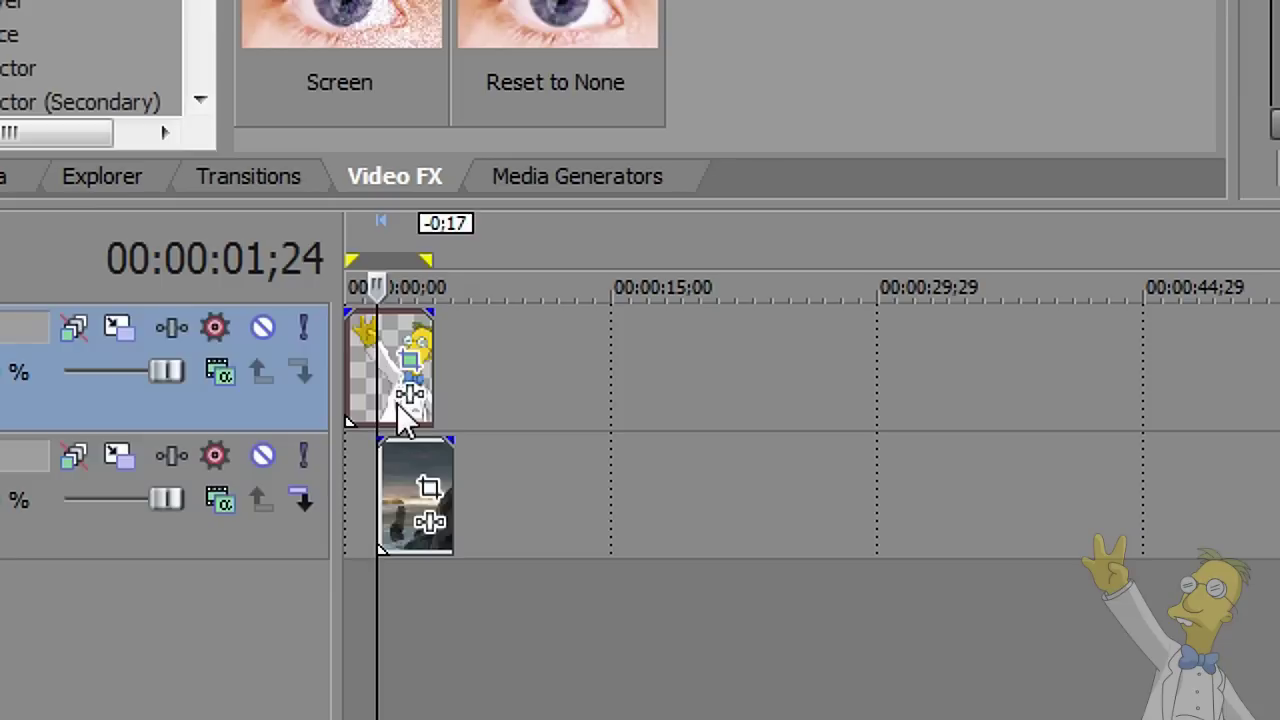
{"action": "key", "text": "s"}
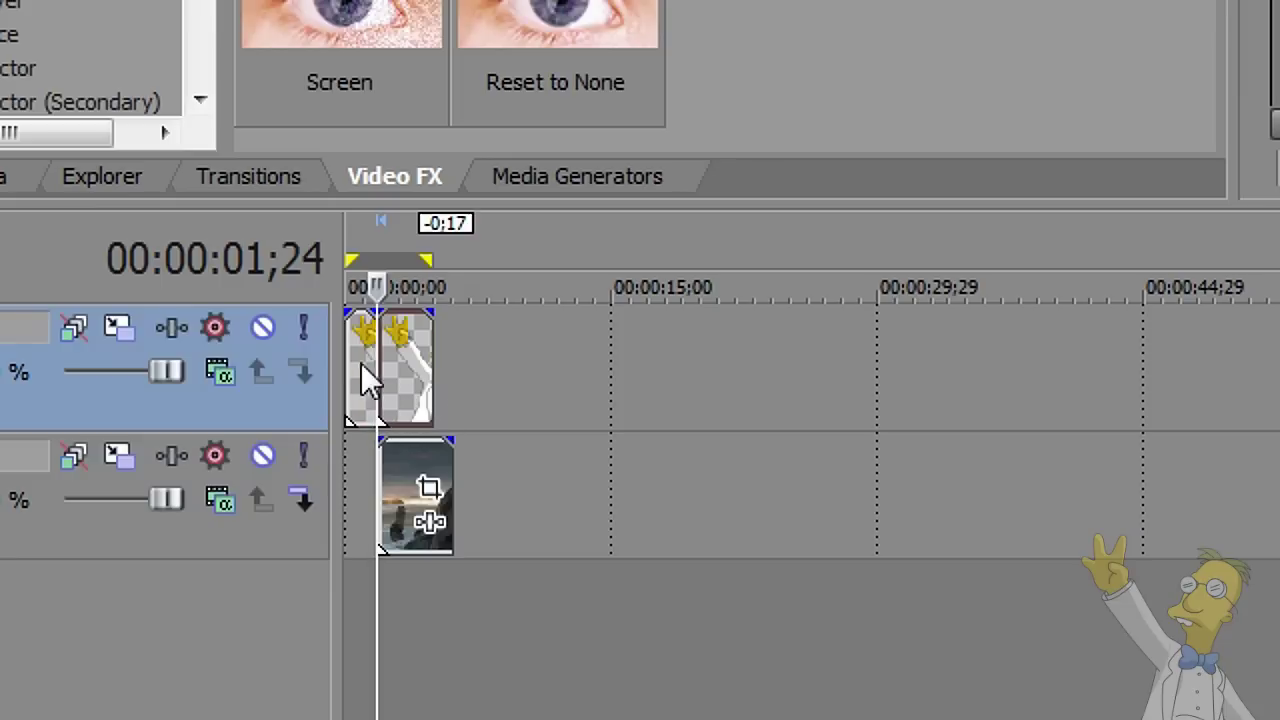
Drag the second Frink part's opacity down and play from the start to preview the translucency
{"action": "mouse_move", "coordinate": [412, 333]}
{"action": "left_click_drag", "start_coordinate": [412, 333], "coordinate": [412, 402]}
{"action": "left_click", "coordinate": [347, 475]}
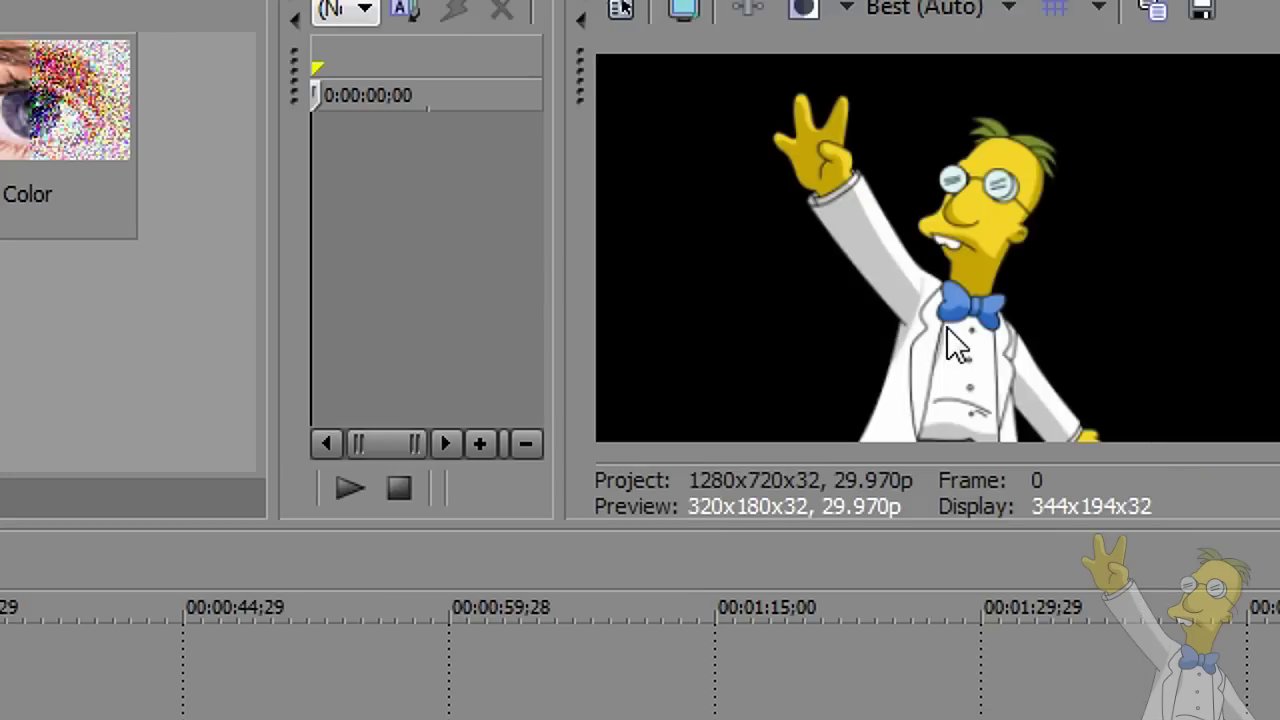
{"action": "key", "text": "space"}
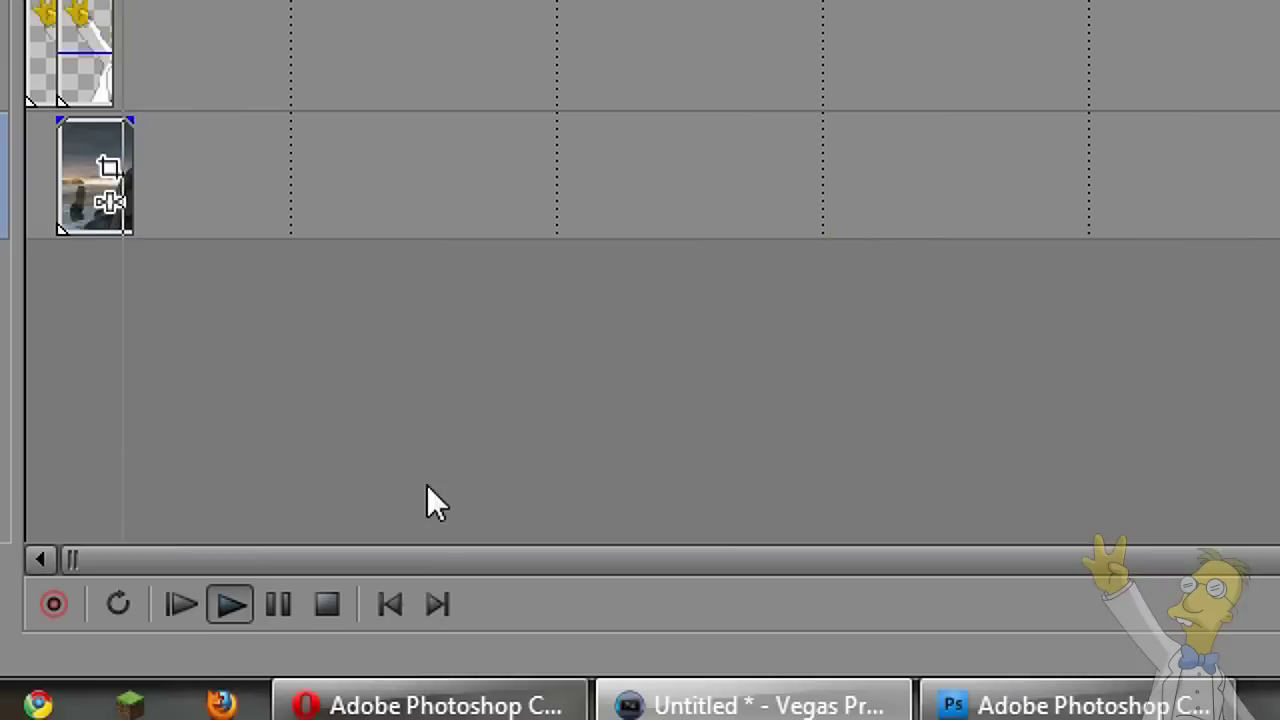
Stop playback and switch on Disable Resample for the beach clip on track 2
{"action": "left_click", "coordinate": [328, 604]}
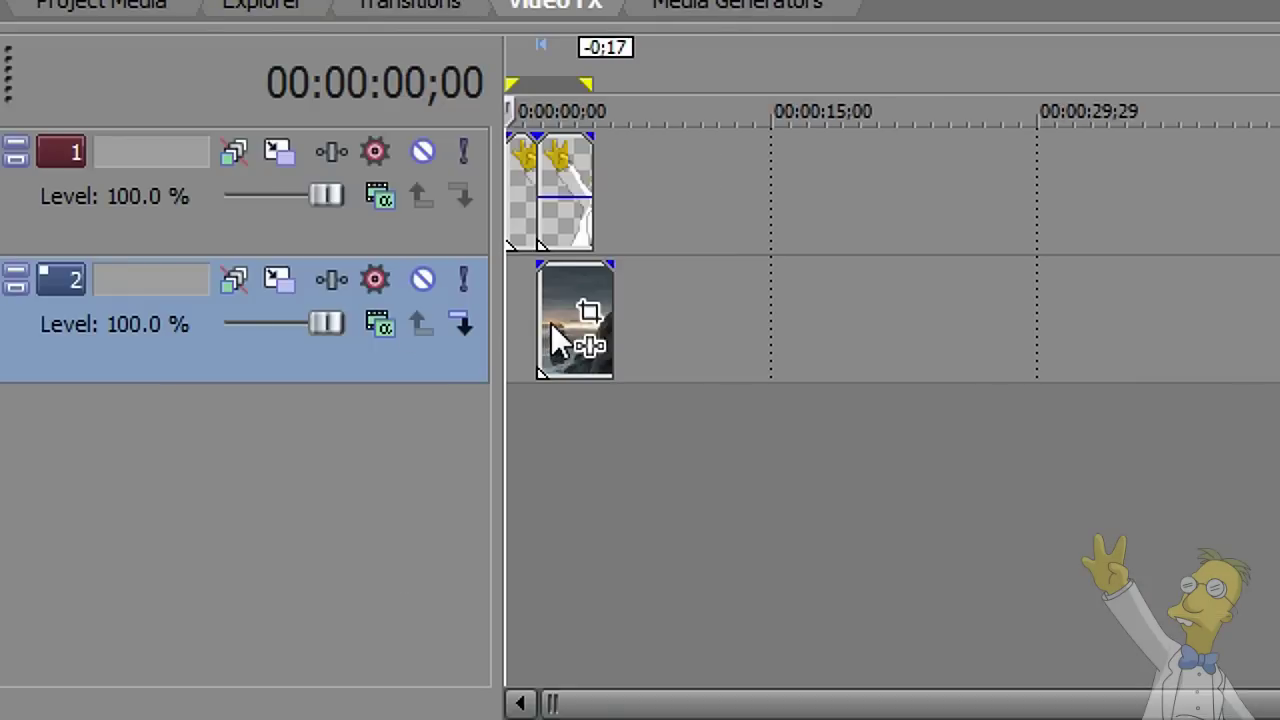
{"action": "left_click", "coordinate": [554, 315]}
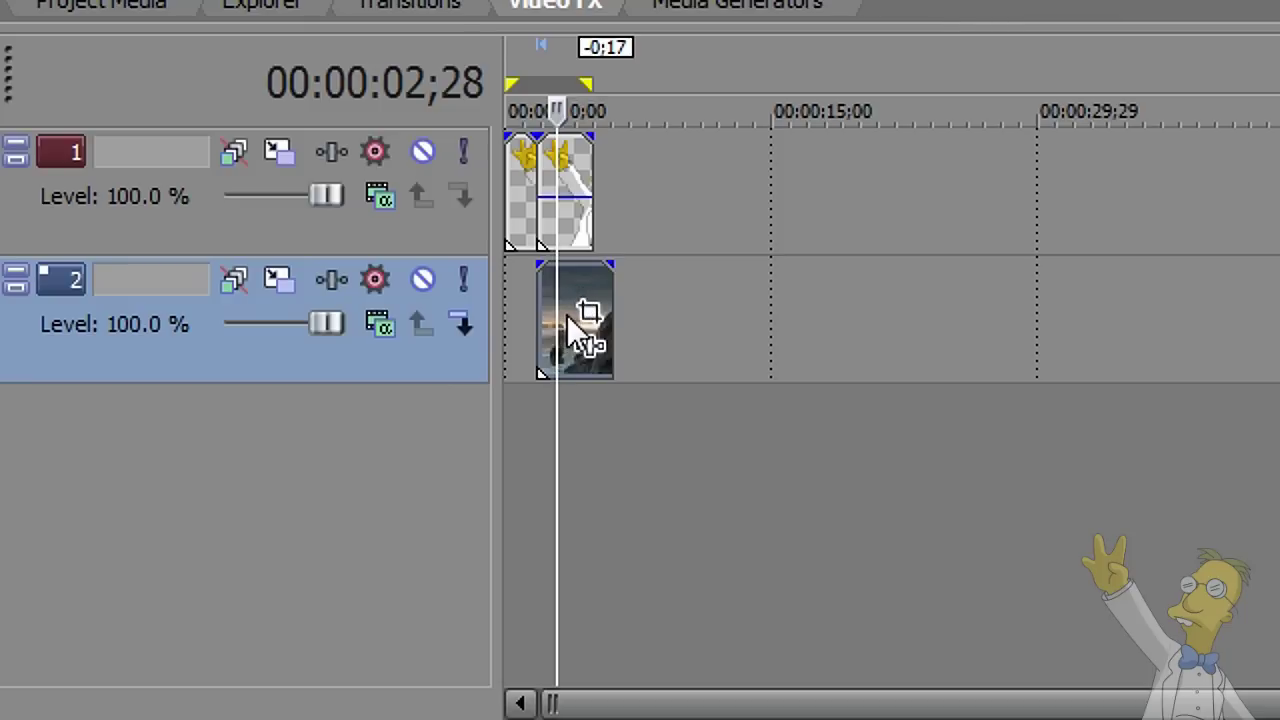
{"action": "right_click", "coordinate": [570, 322]}
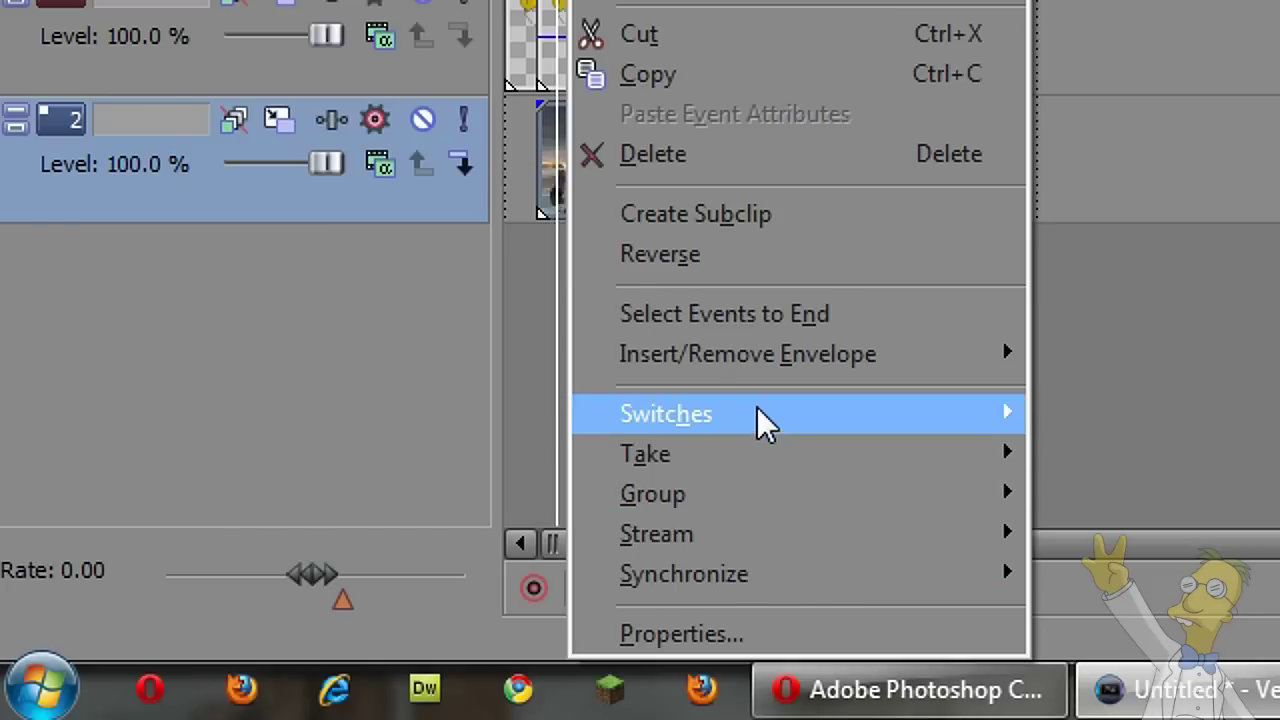
{"action": "mouse_move", "coordinate": [990, 580]}
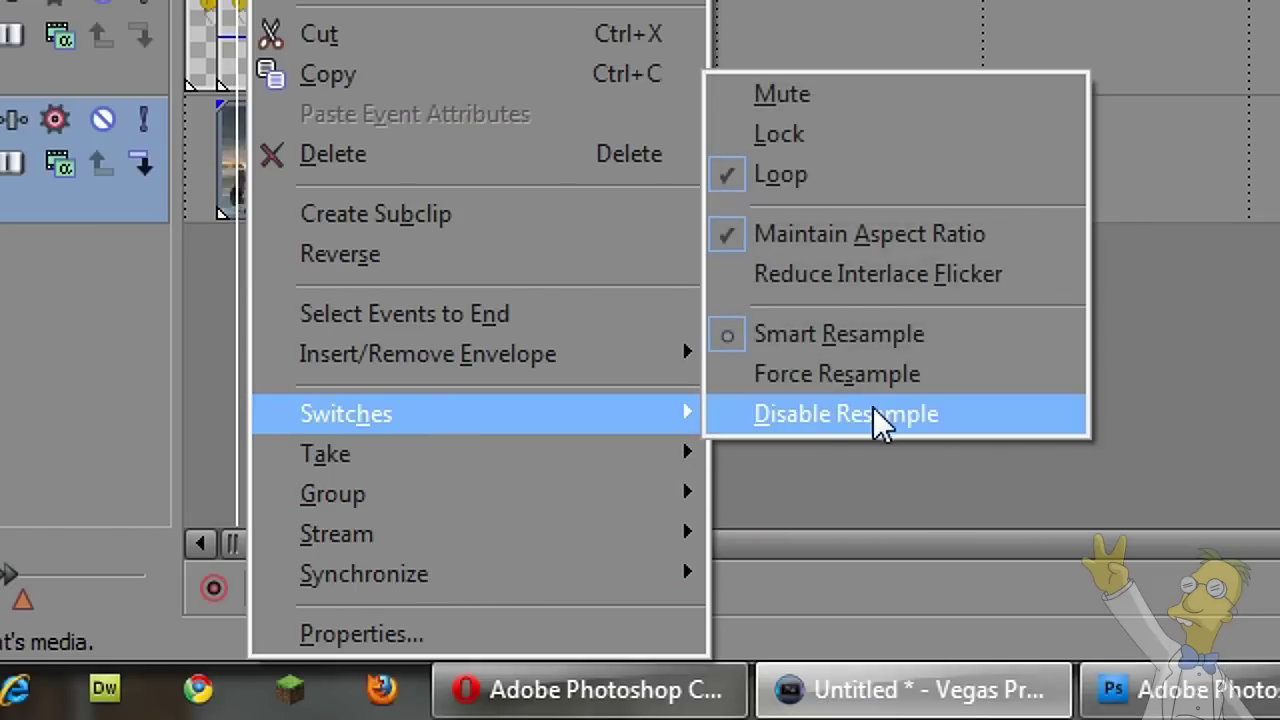
{"action": "left_click", "coordinate": [821, 410]}
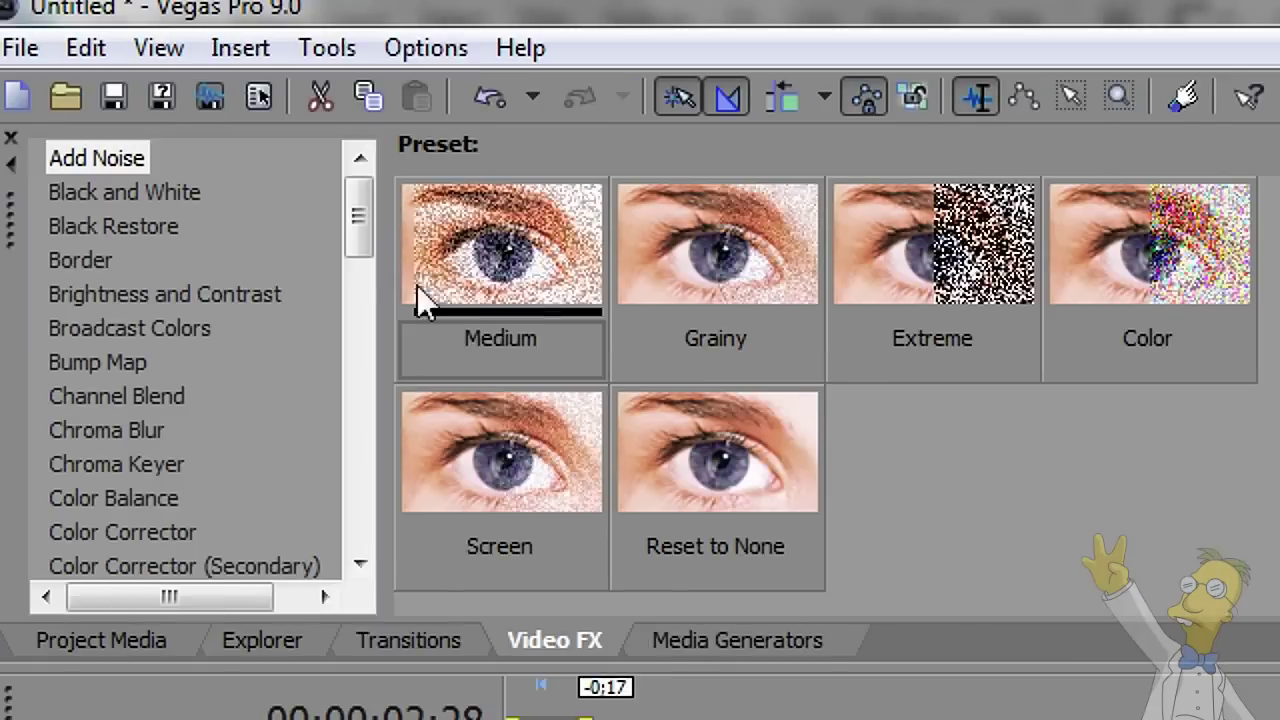
Apply the Color Corrector 'Studio RGB to Computer RGB' preset to the track 2 beach clip
{"action": "left_click_drag", "start_coordinate": [353, 239], "coordinate": [355, 283]}
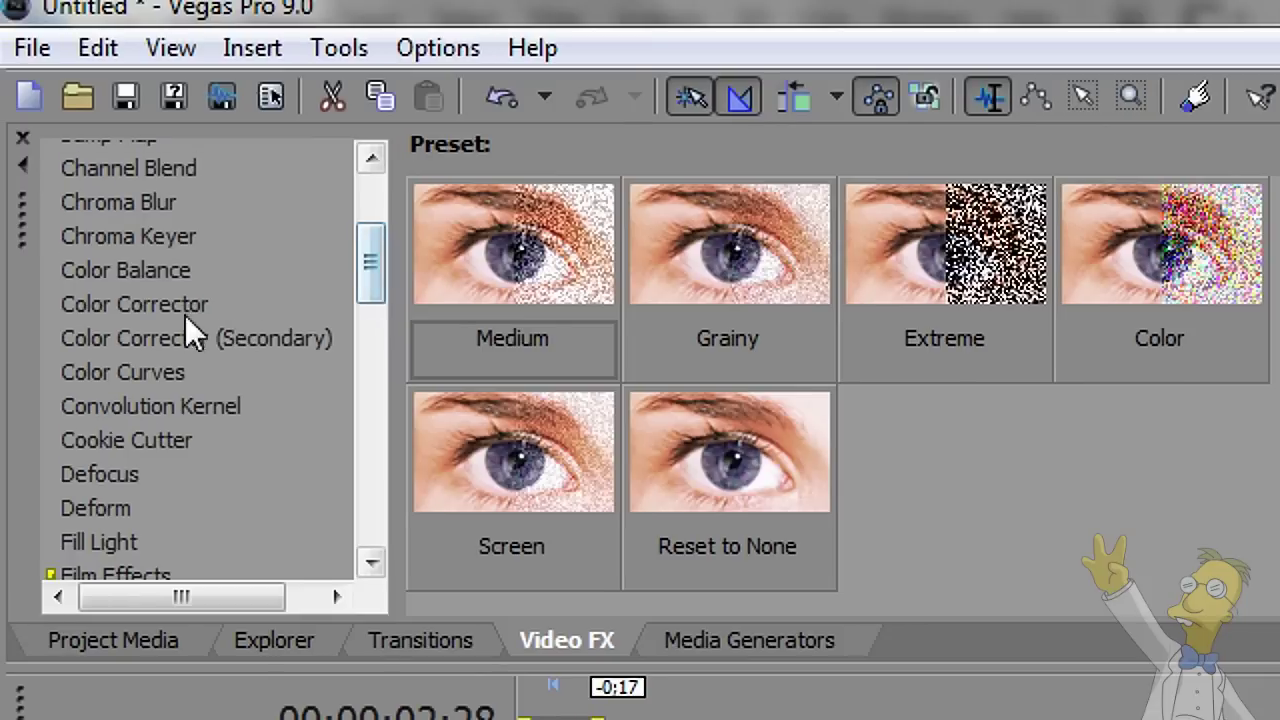
{"action": "left_click", "coordinate": [180, 306]}
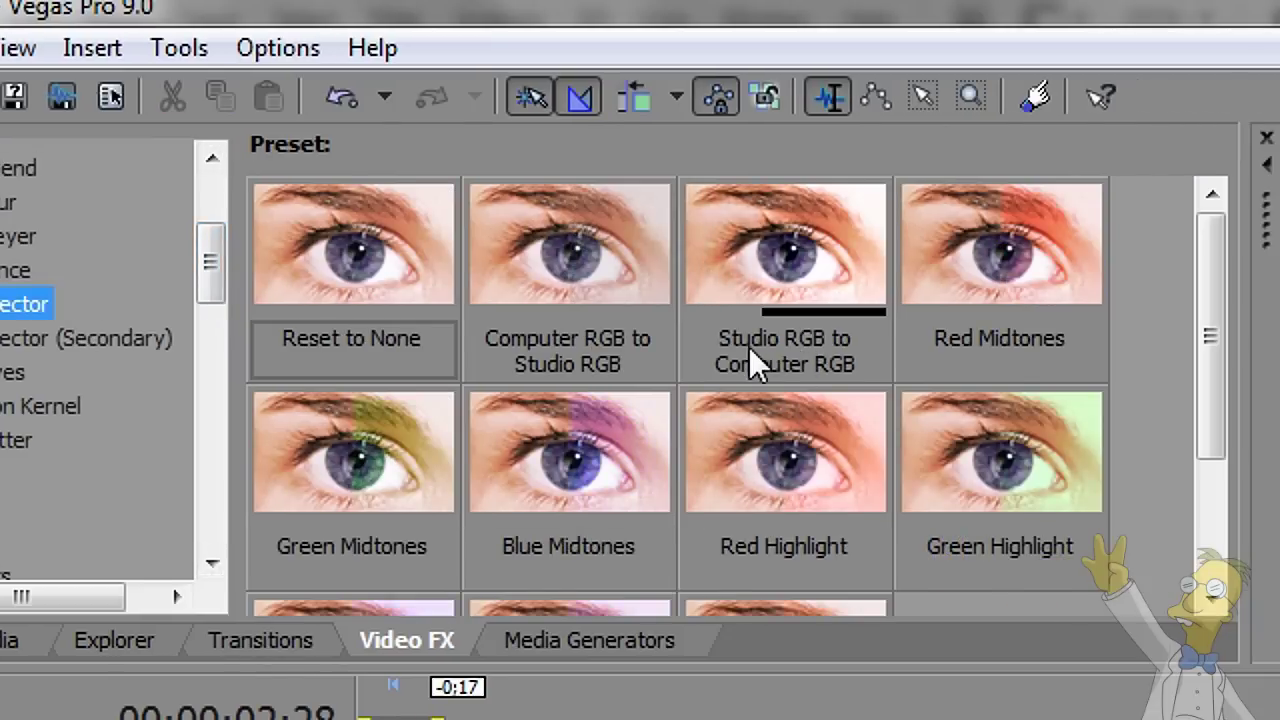
{"action": "left_click", "coordinate": [783, 273]}
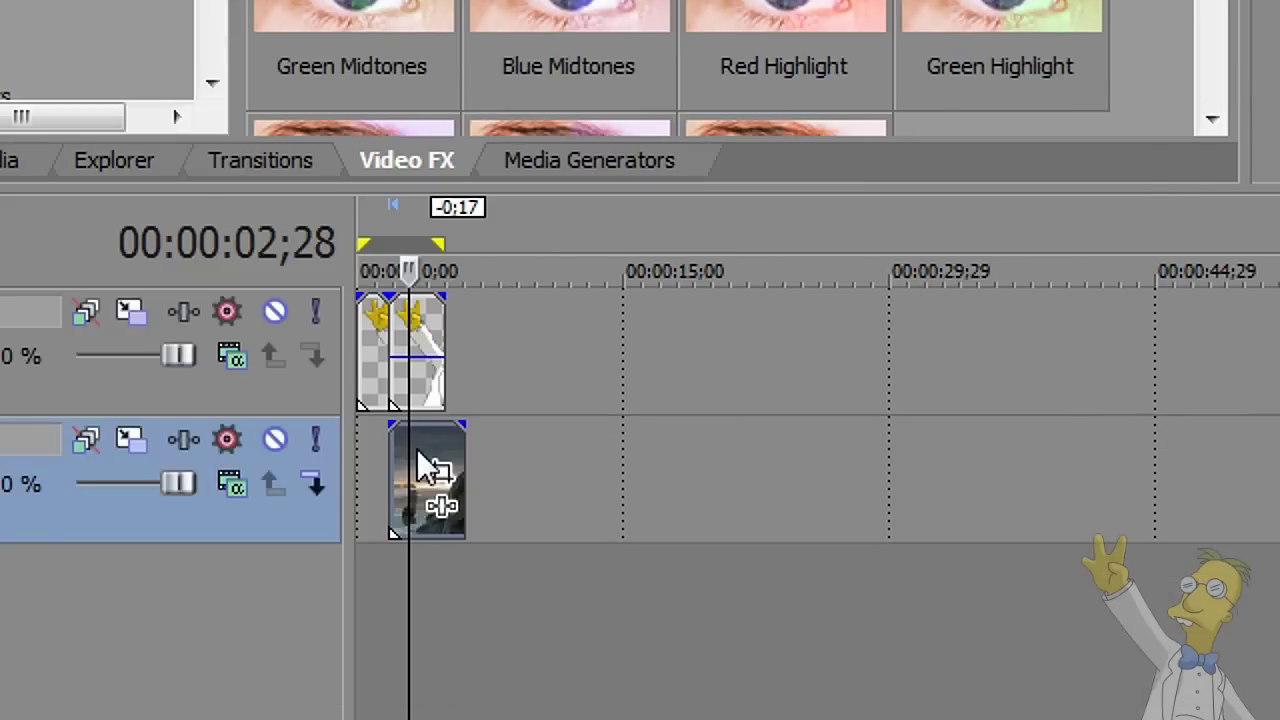
{"action": "left_click_drag", "start_coordinate": [418, 450], "coordinate": [420, 460]}
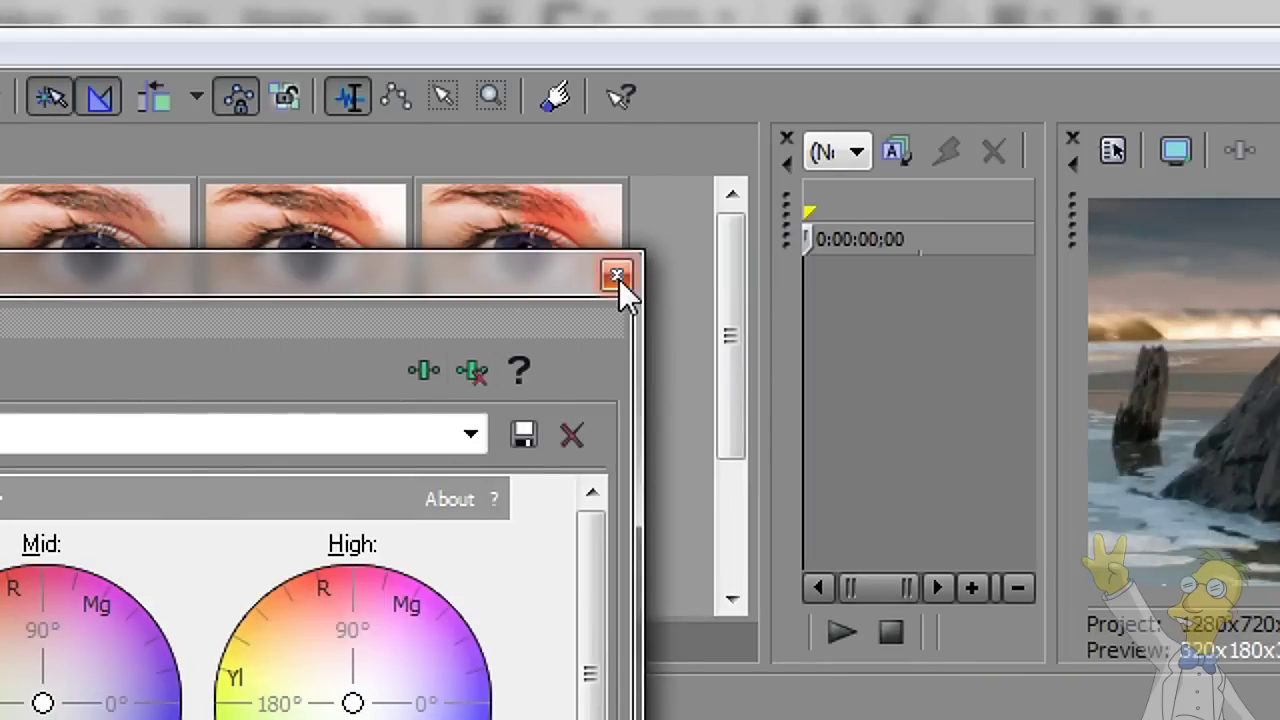
{"action": "left_click", "coordinate": [617, 277]}
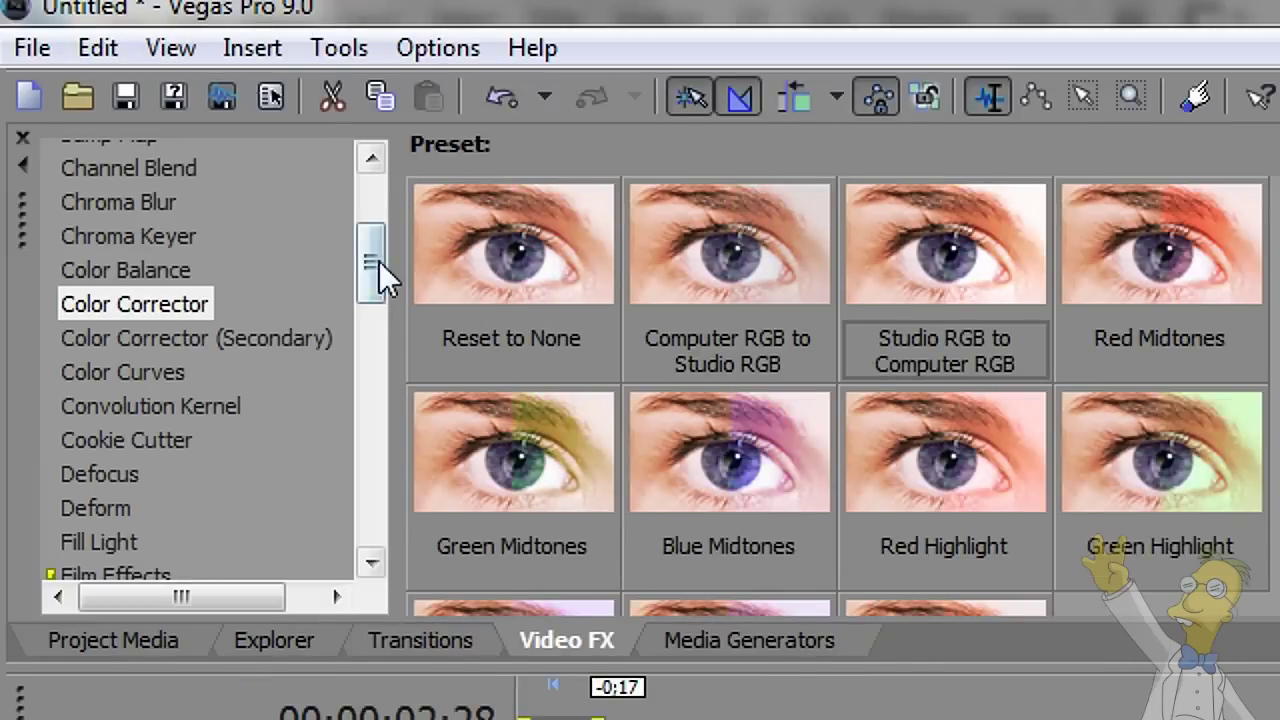
{"action": "left_click_drag", "start_coordinate": [379, 261], "coordinate": [362, 485]}
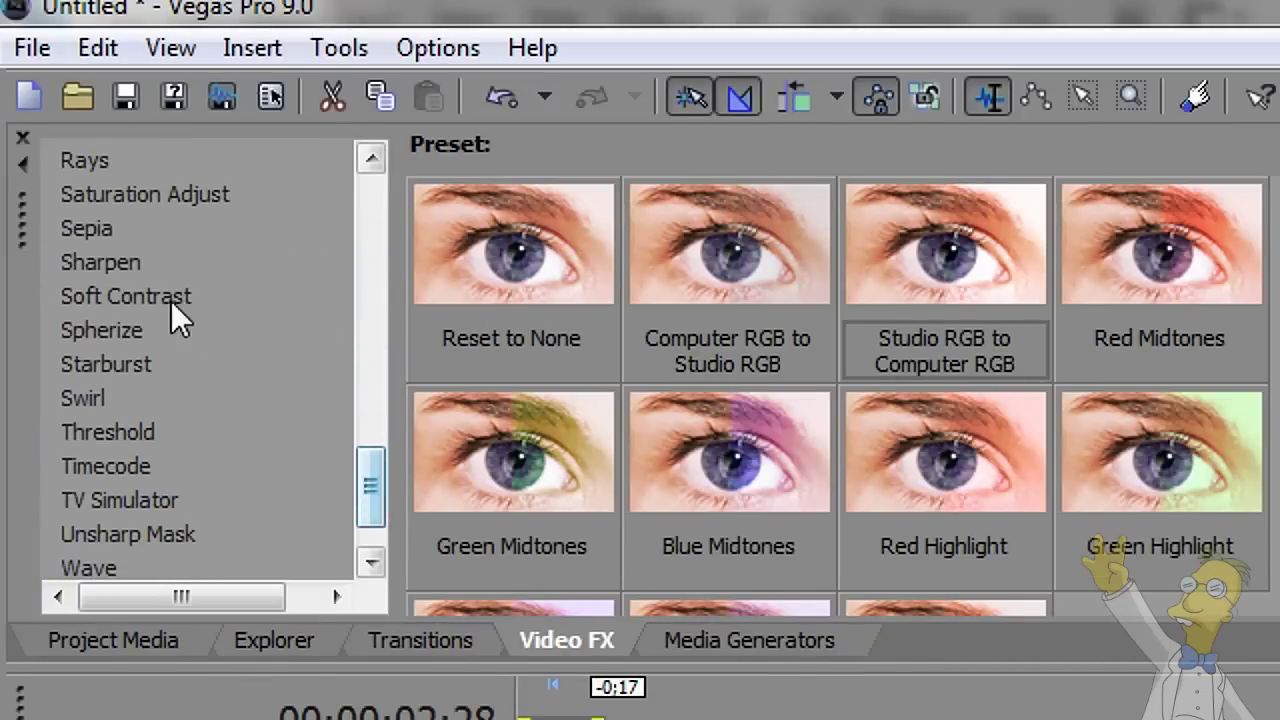
Add a Sharpen effect to the beach clip with Amount 0.100
{"action": "left_click", "coordinate": [105, 262]}
{"action": "left_click_drag", "start_coordinate": [111, 257], "coordinate": [578, 719]}
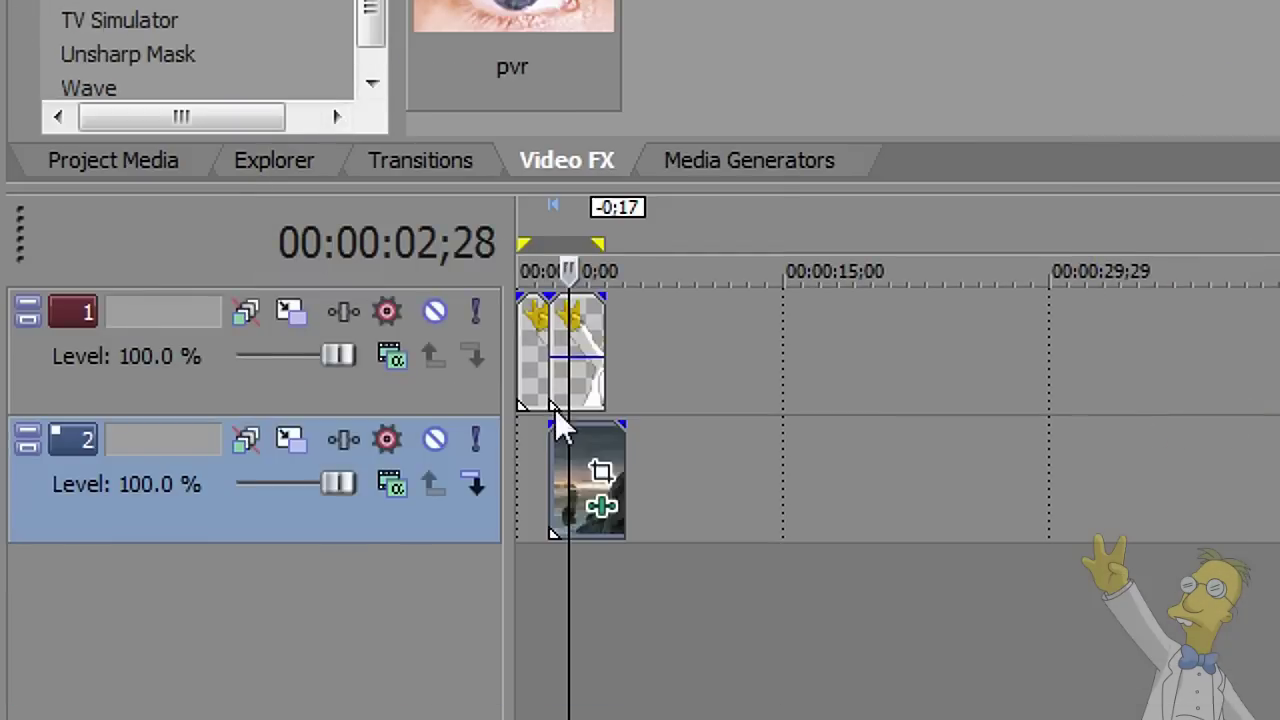
{"action": "left_click_drag", "start_coordinate": [555, 409], "coordinate": [577, 469]}
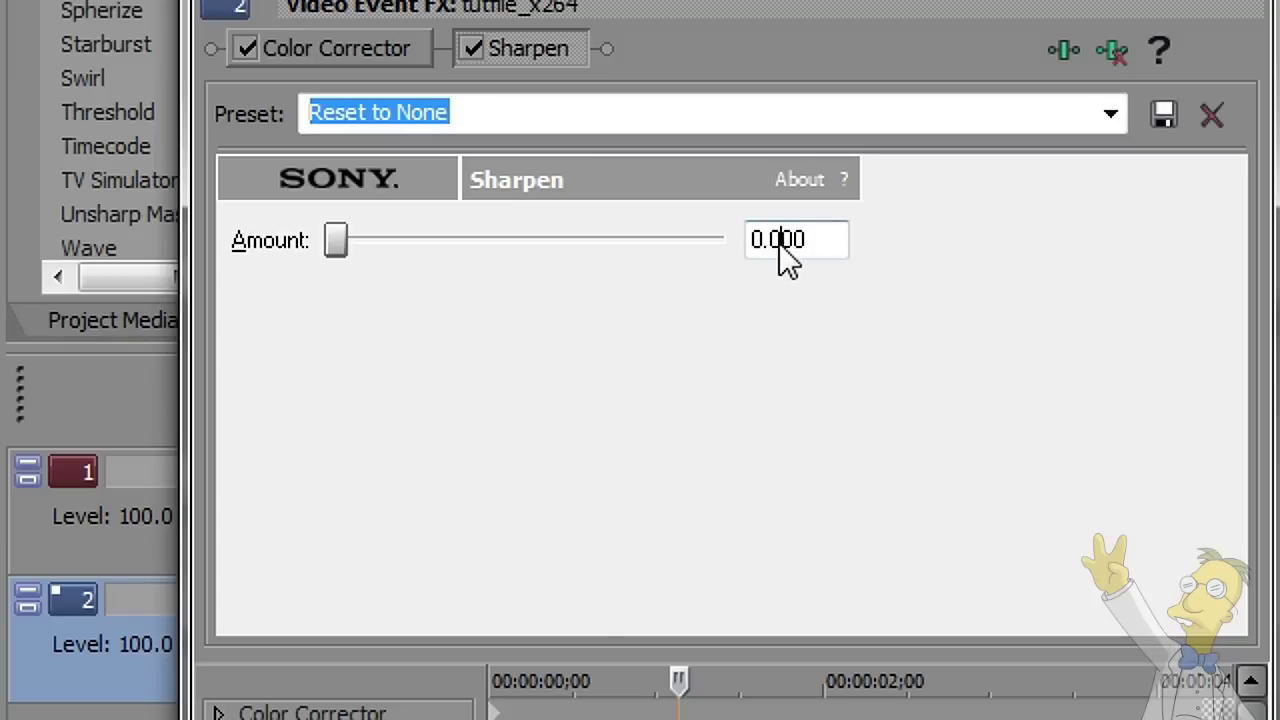
{"action": "left_click_drag", "start_coordinate": [779, 243], "coordinate": [767, 243]}
{"action": "type", "text": "1"}
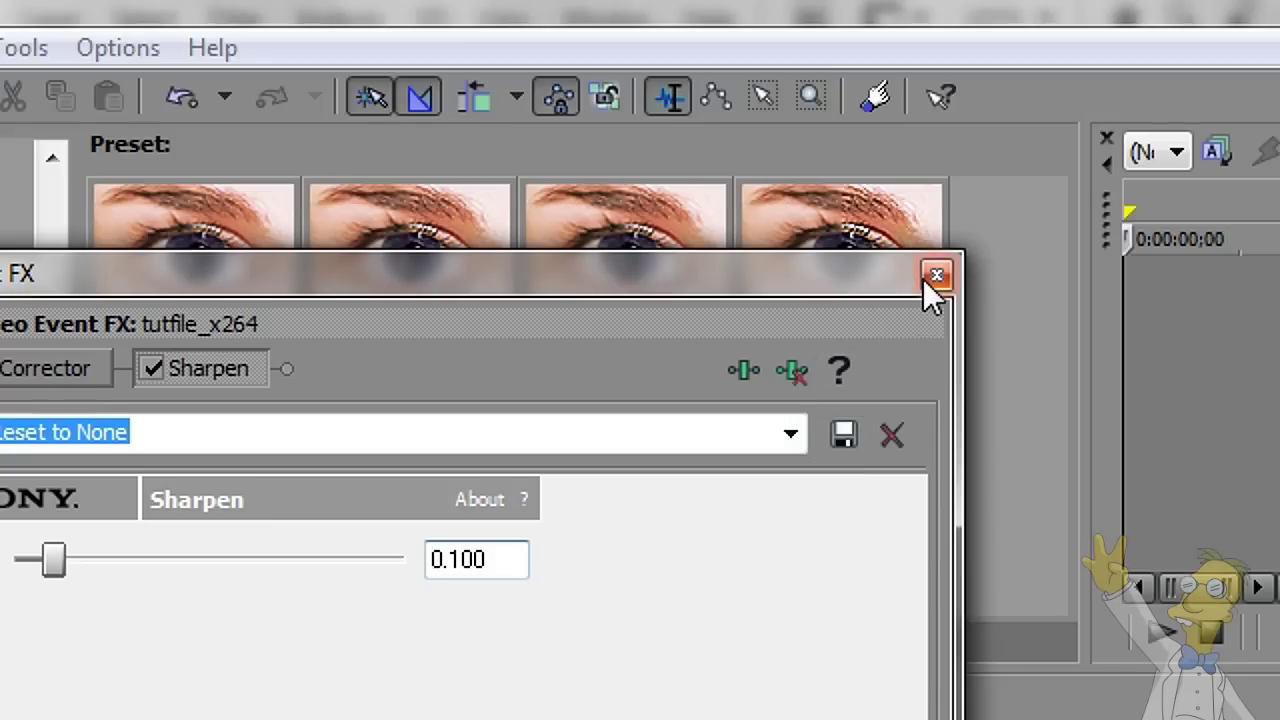
{"action": "left_click", "coordinate": [930, 280]}
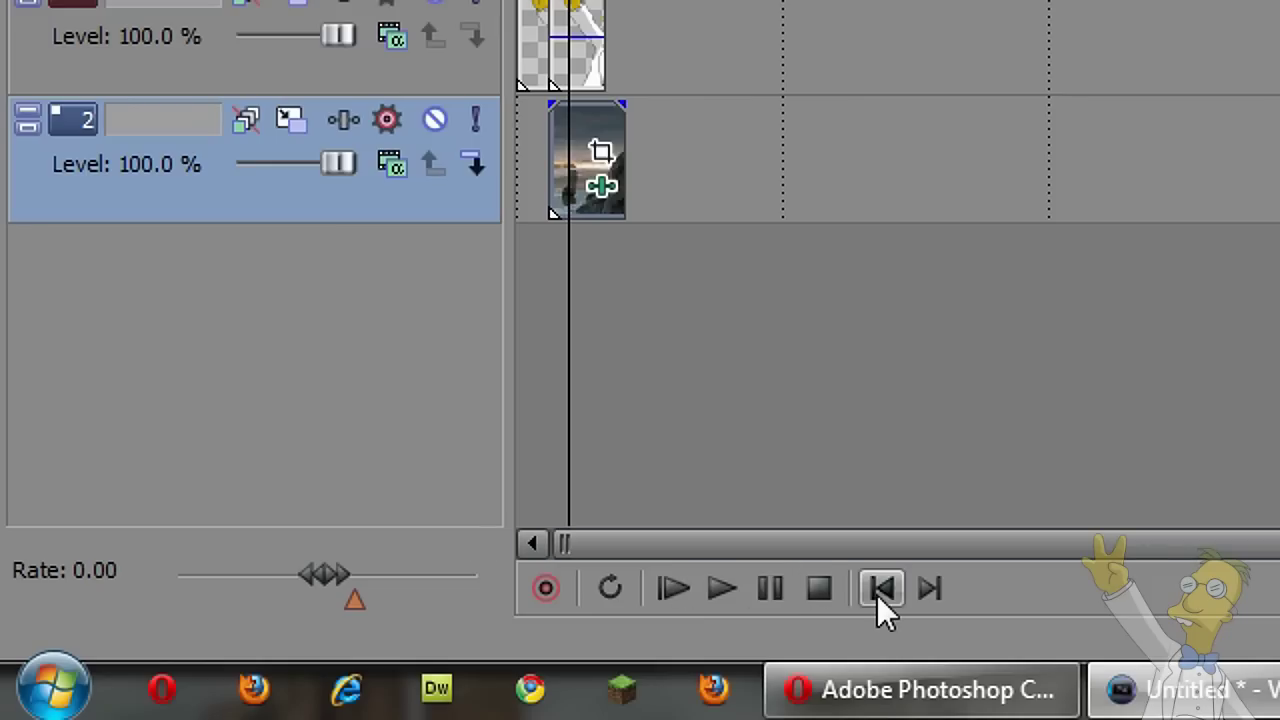
Play the composite from the first frame to review the translucent Frink over the beach
{"action": "left_click", "coordinate": [877, 595]}
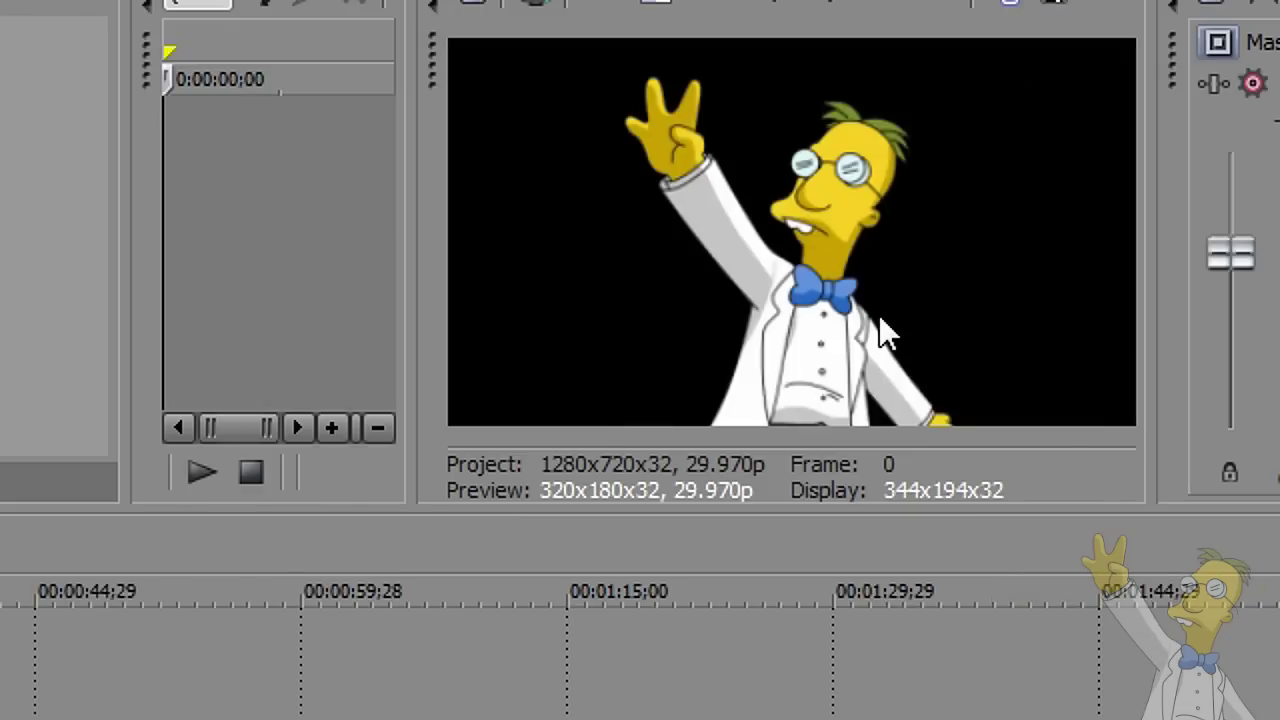
{"action": "key", "text": "space"}
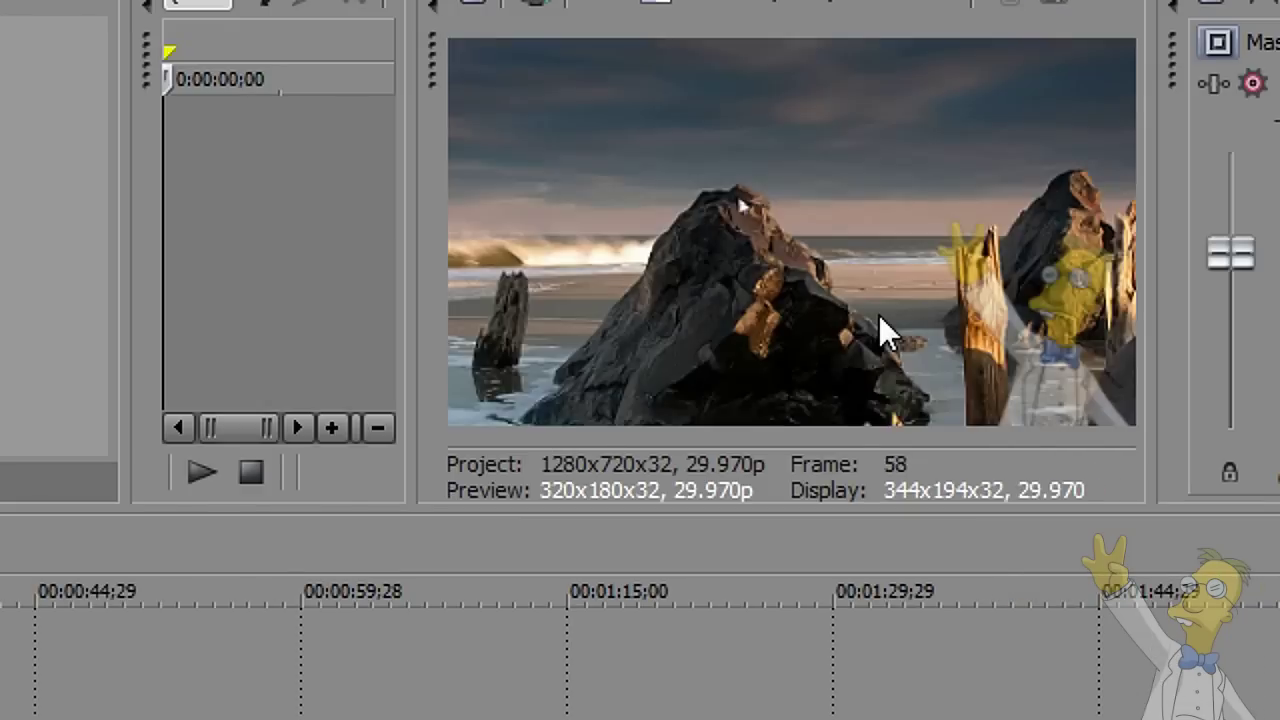